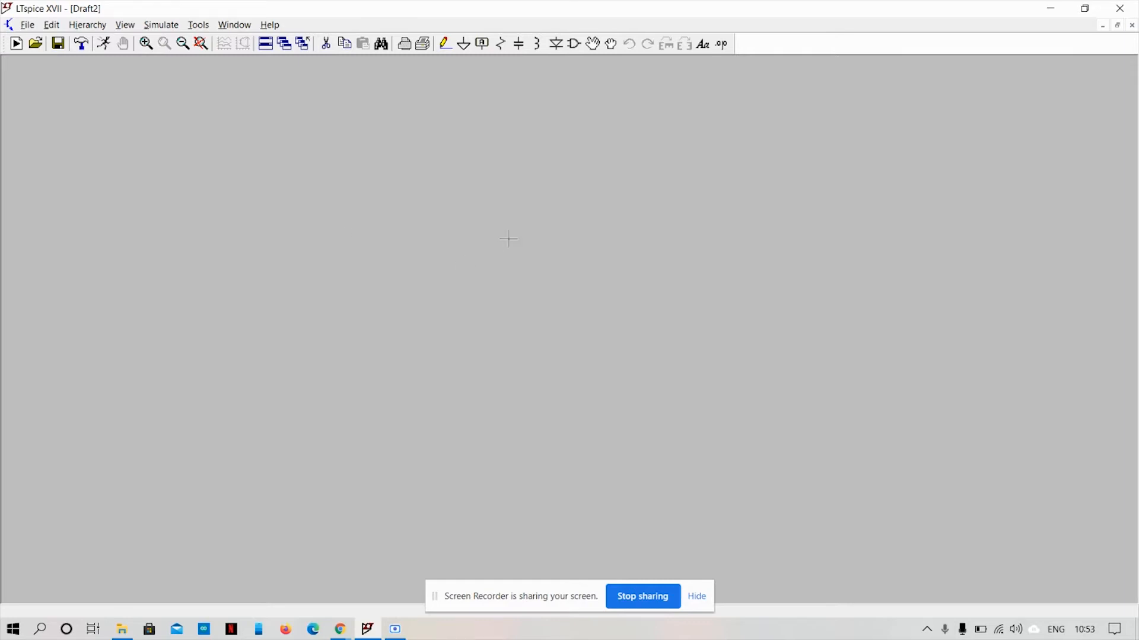
# - Place one OP747 op-amp from the component library in the middle of the empty schematic
pyautogui.click(574, 44)
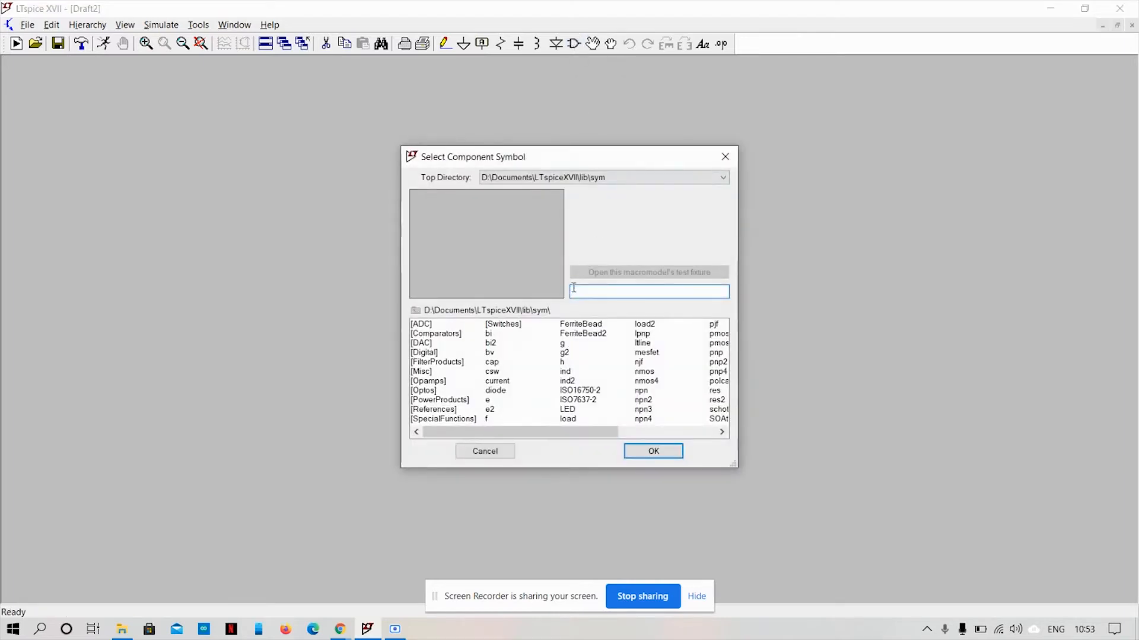
pyautogui.write('op')
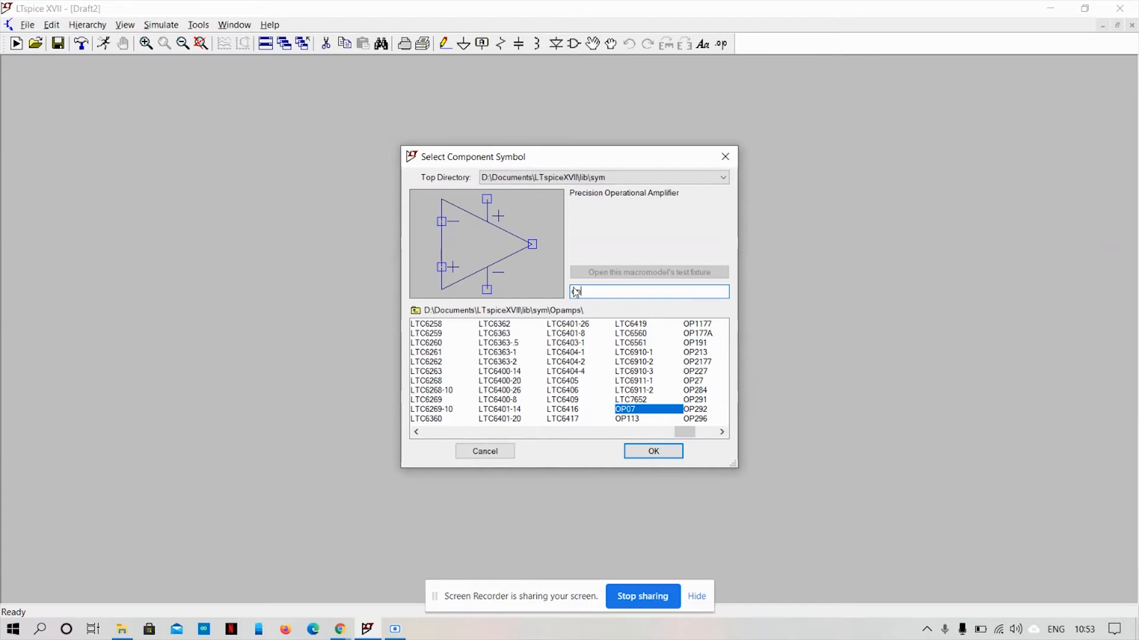
pyautogui.write('amp')
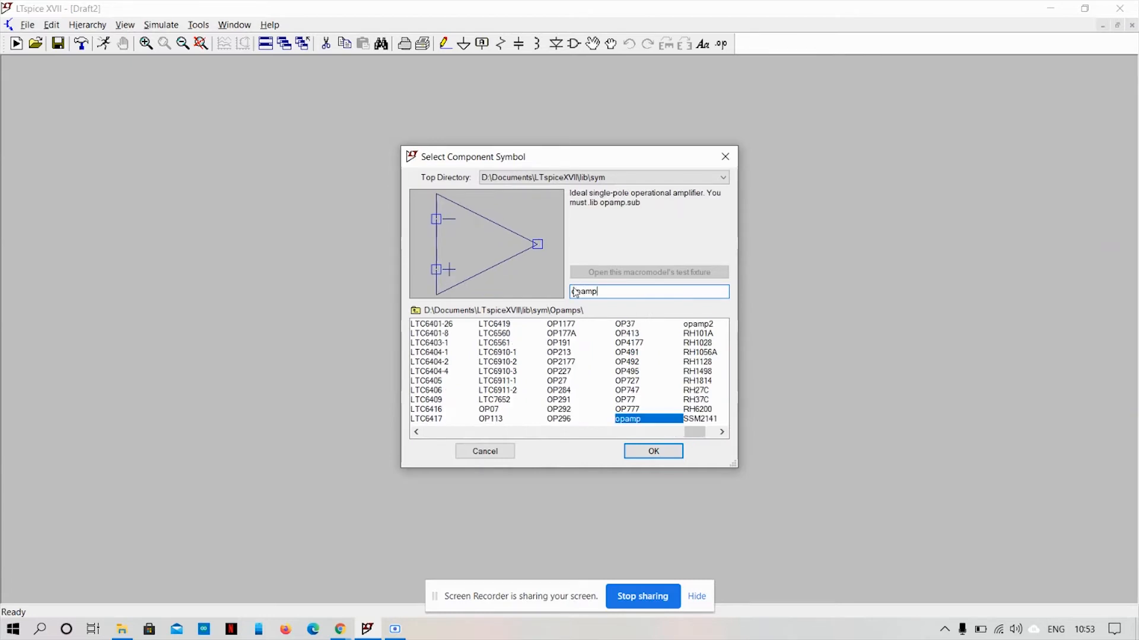
pyautogui.click(628, 392)
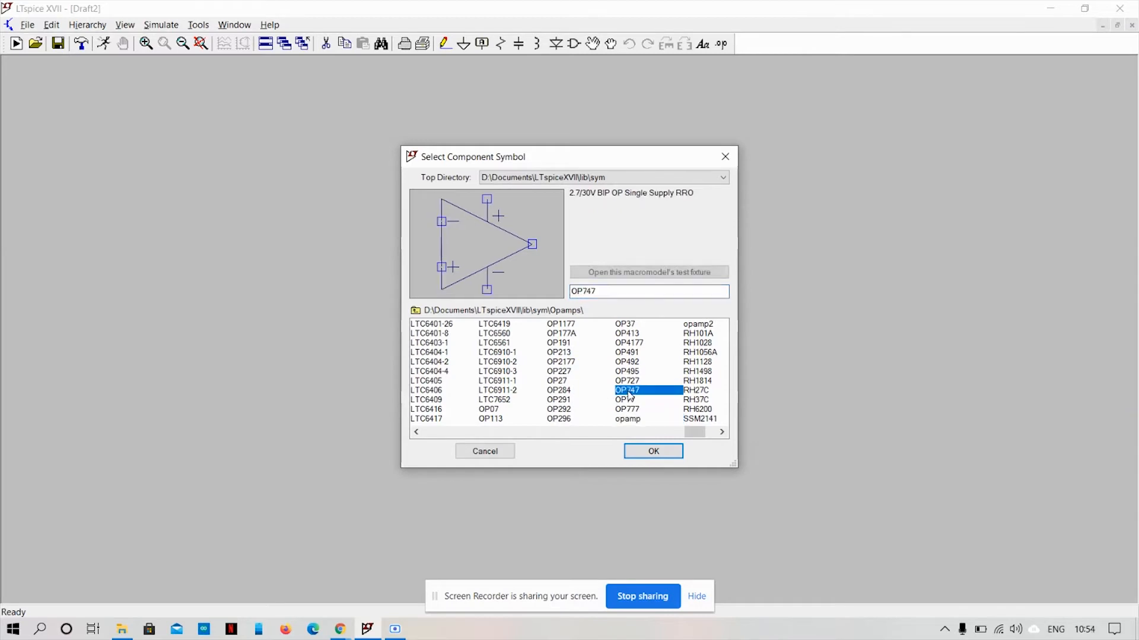
pyautogui.click(652, 451)
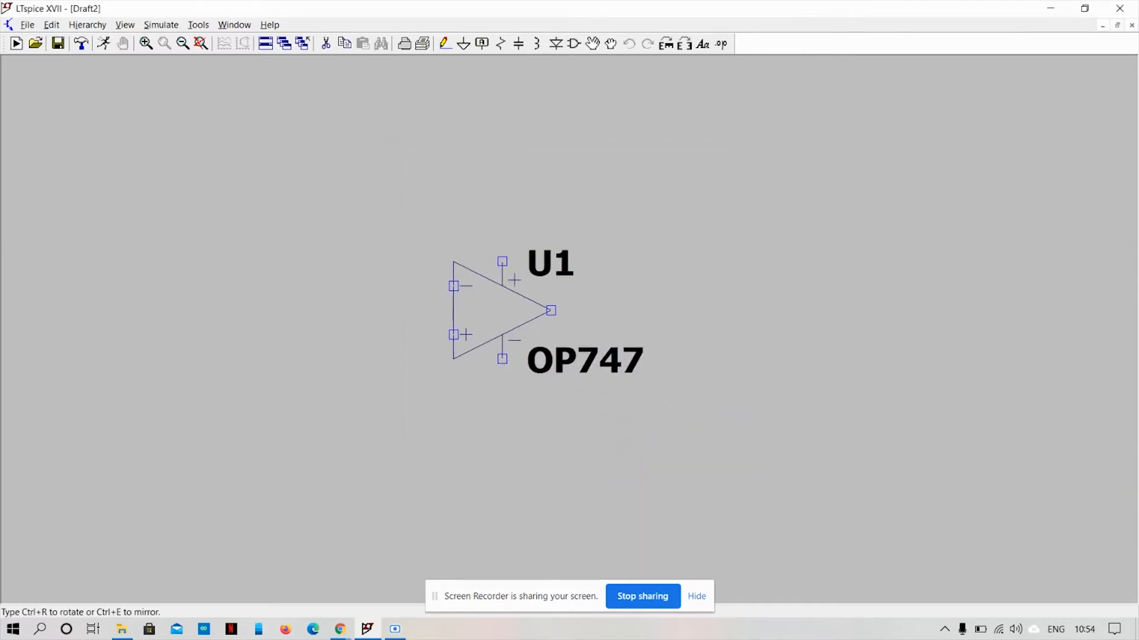
pyautogui.click(502, 286)
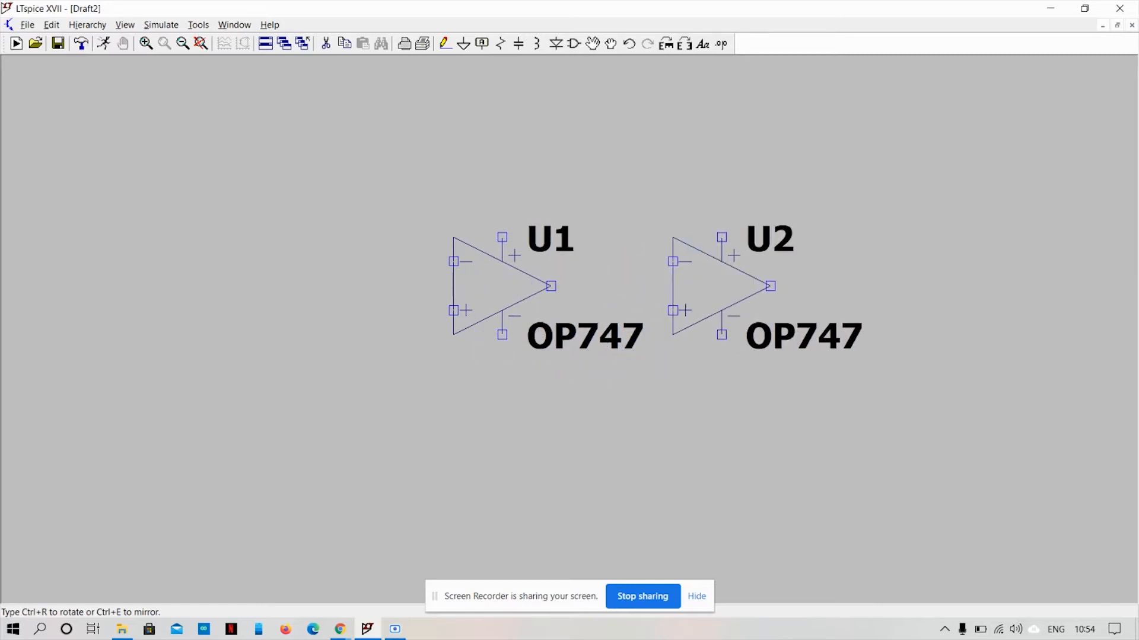
pyautogui.press('Escape')
# - Draw a wire from the op-amp's inverting input leftward, up, and across above the op-amp to beyond its output
pyautogui.scroll(1, 695, 287)
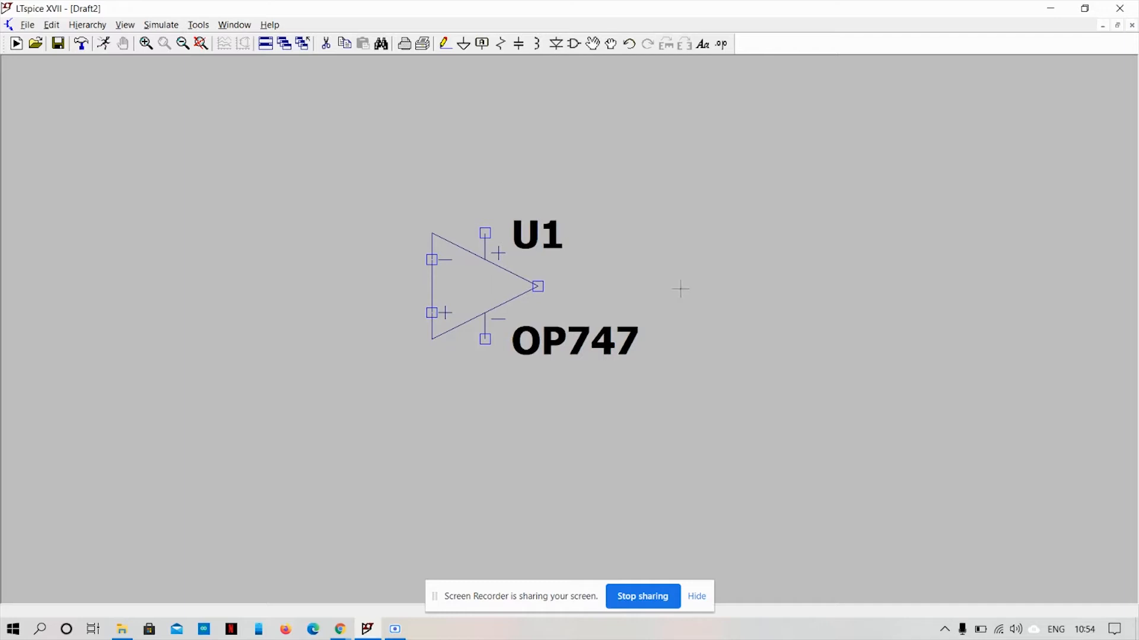
pyautogui.scroll(-3, 657, 294)
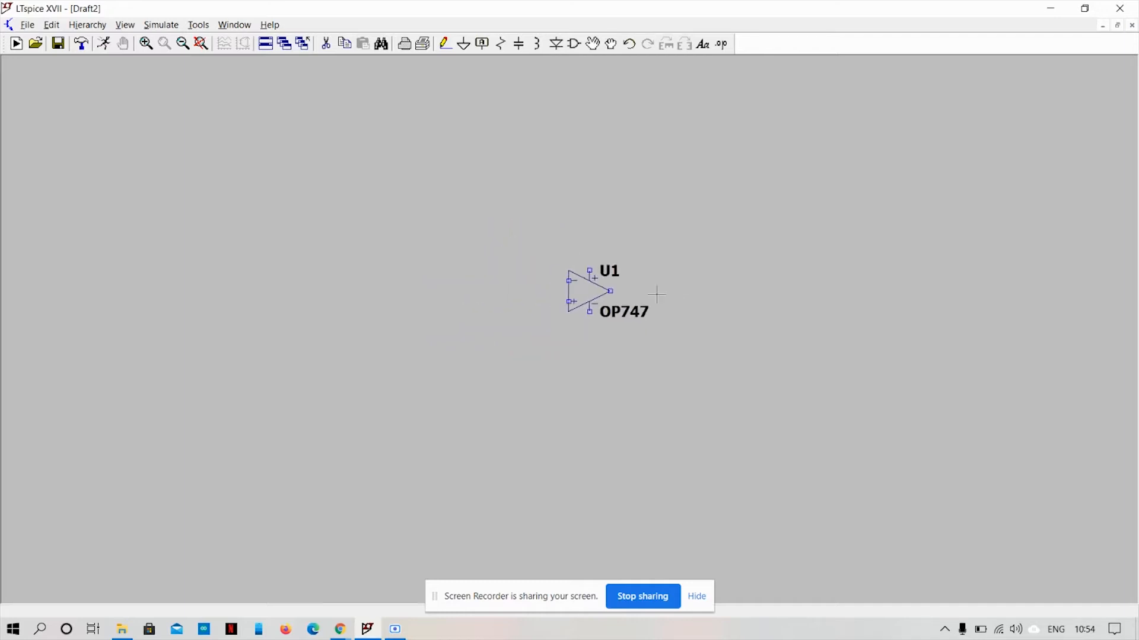
pyautogui.scroll(2, 656, 294)
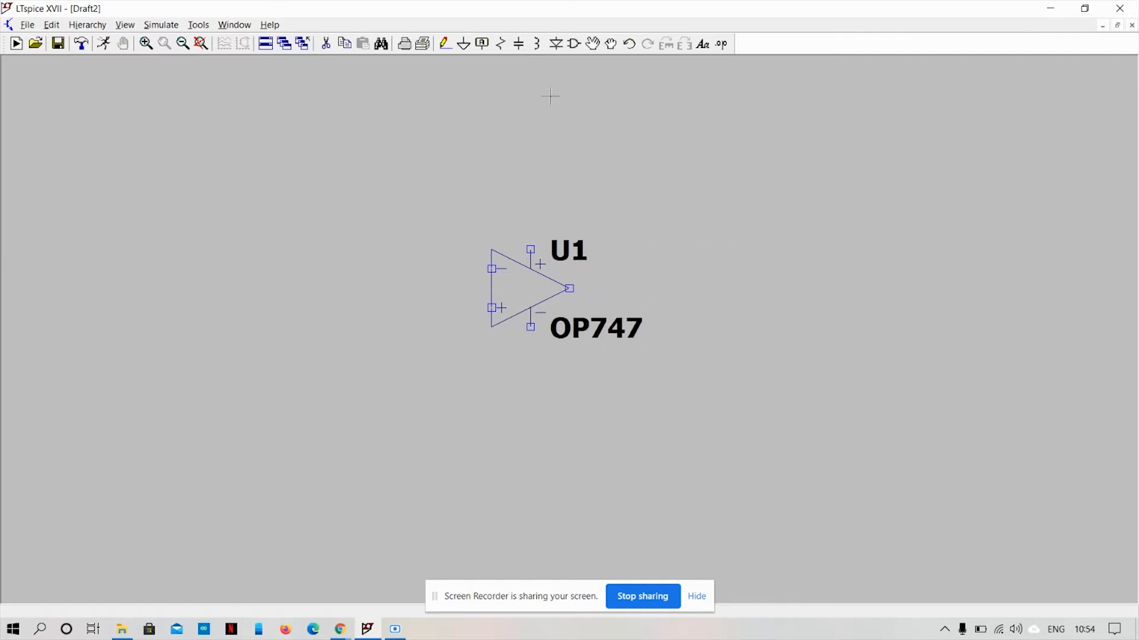
pyautogui.click(445, 44)
pyautogui.click(491, 269)
pyautogui.rightClick(395, 268)
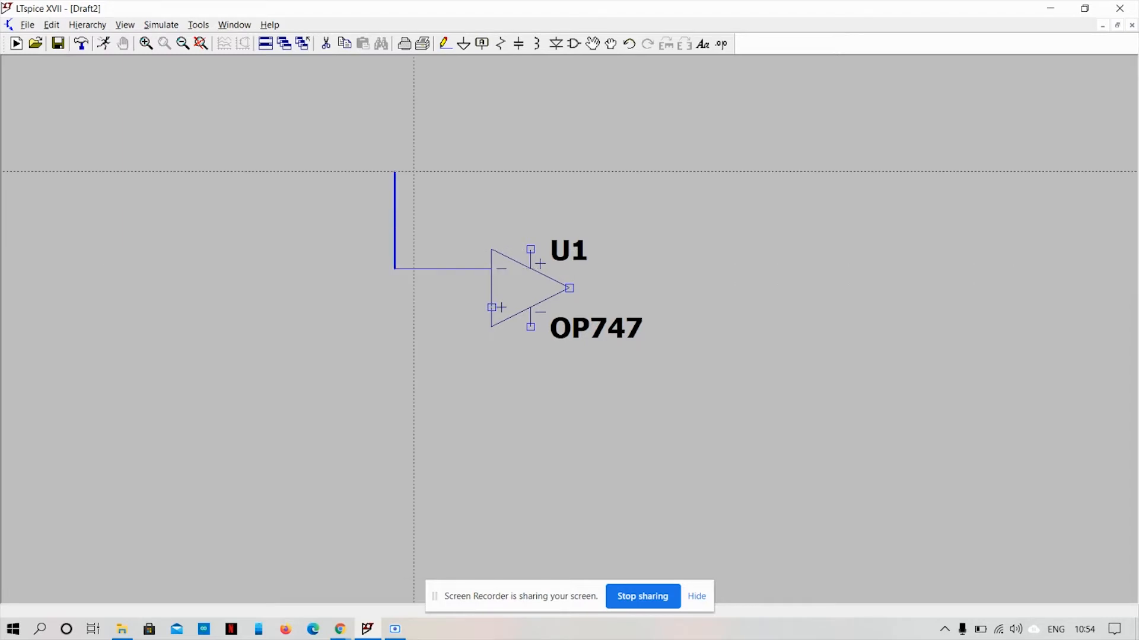
pyautogui.rightClick(395, 172)
pyautogui.click(395, 171)
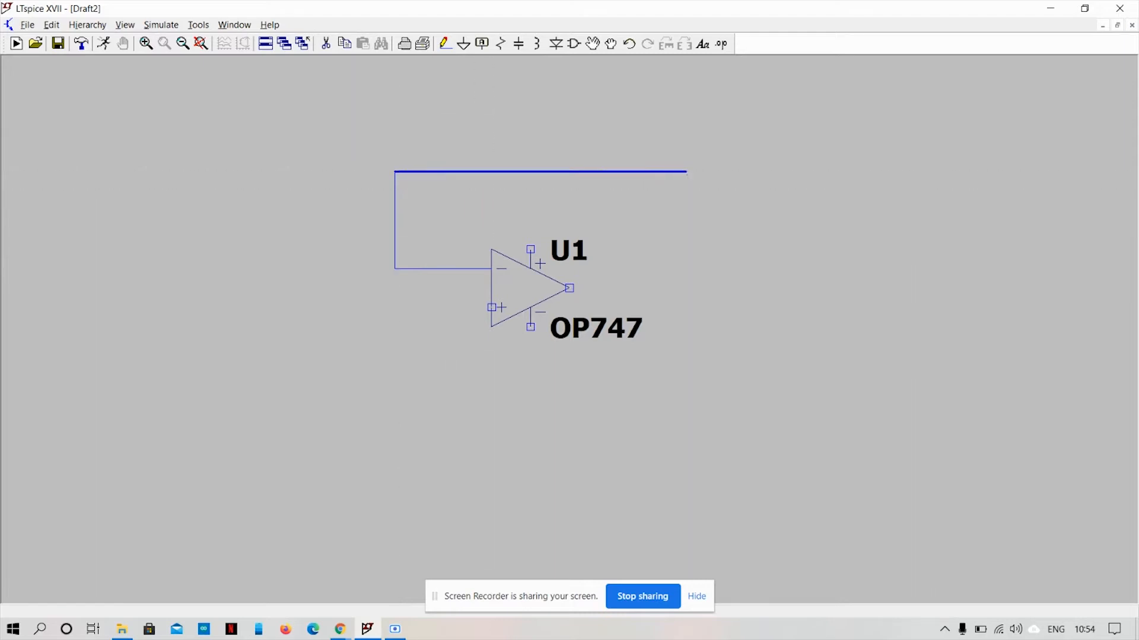
pyautogui.click(686, 191)
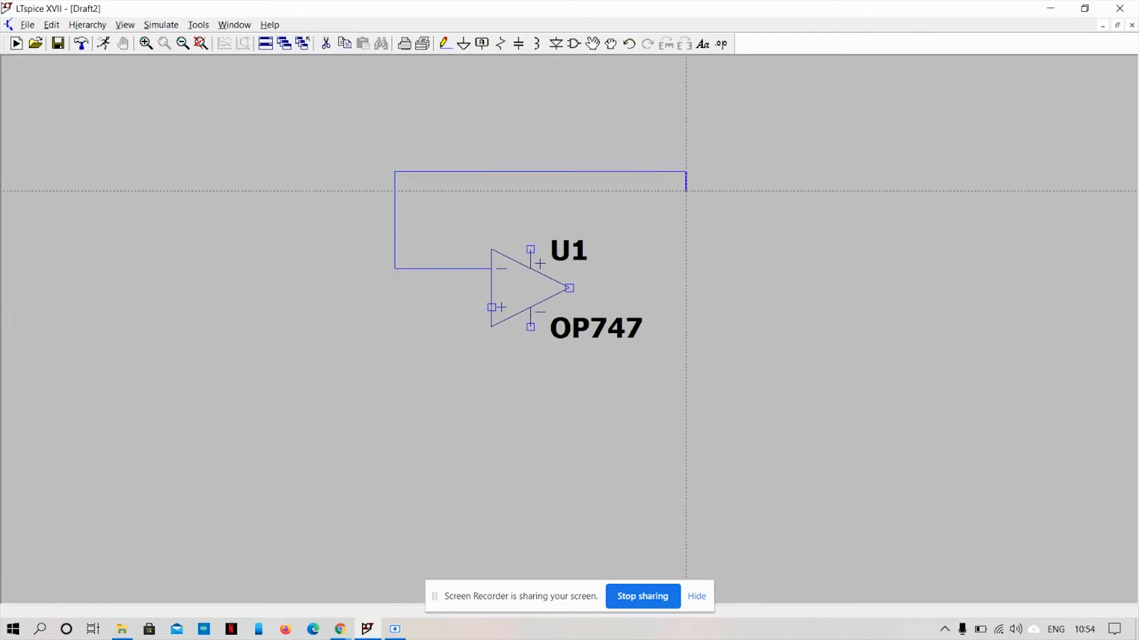
pyautogui.press('Escape')
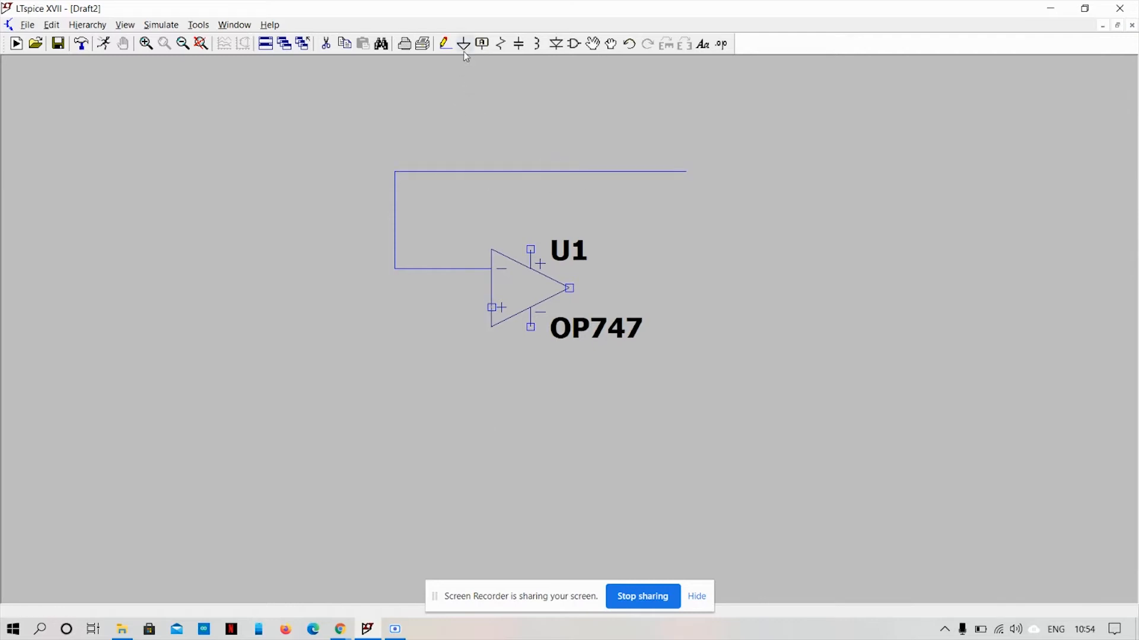
# - Place a vertical resistor on the right end of the upper wire and a second one left of the wire's corner
pyautogui.click(495, 51)
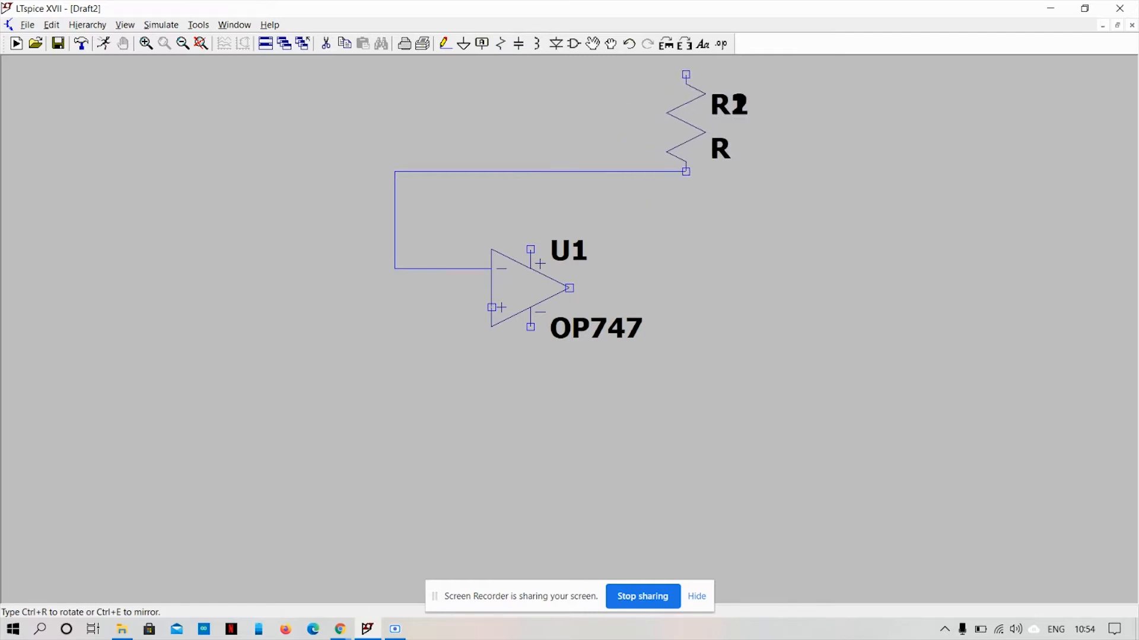
pyautogui.scroll(1, 699, 185)
pyautogui.scroll(-3, 700, 186)
pyautogui.scroll(1, 699, 178)
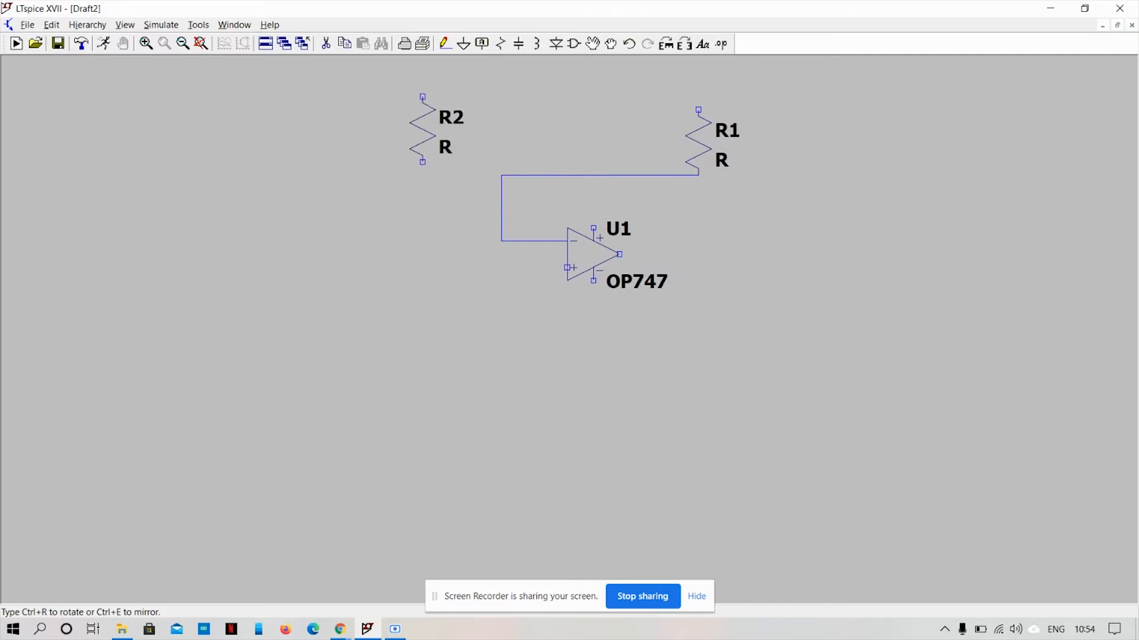
pyautogui.click(383, 142)
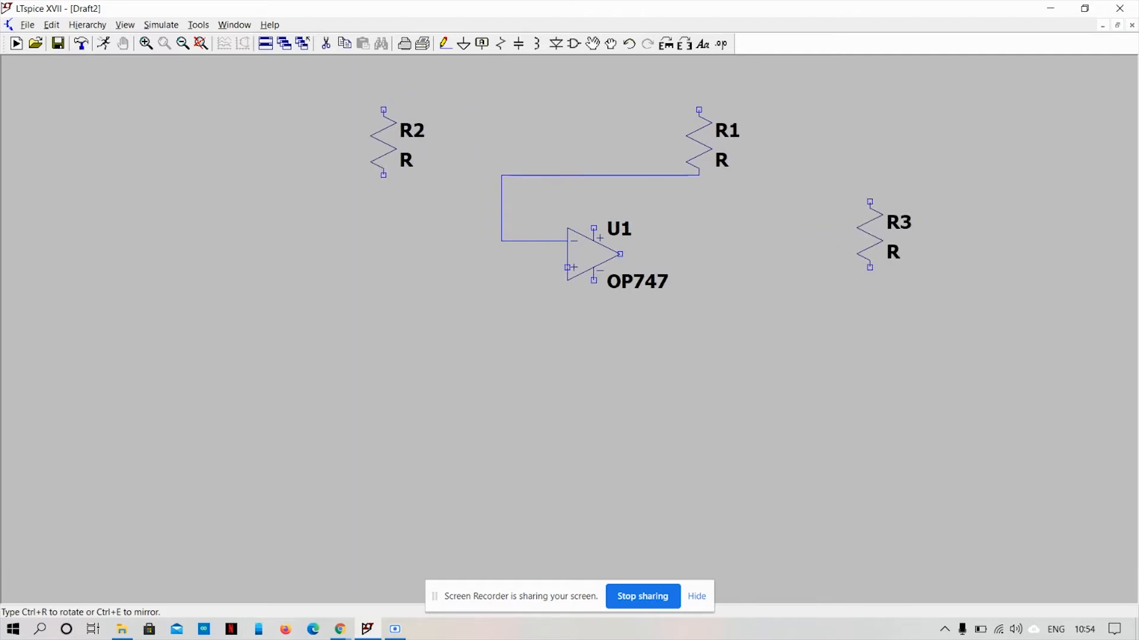
pyautogui.press('Escape')
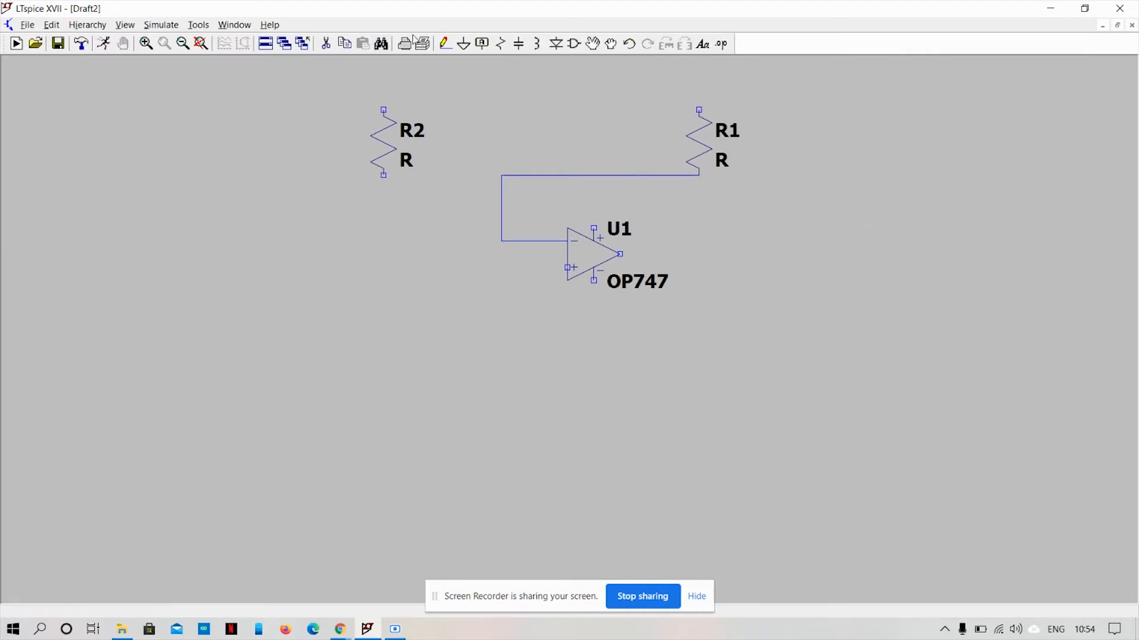
# - Wire the lower end of R2 to the upper wire's corner and join that junction down to the inverting-input wire
pyautogui.click(445, 43)
pyautogui.click(384, 176)
pyautogui.click(502, 175)
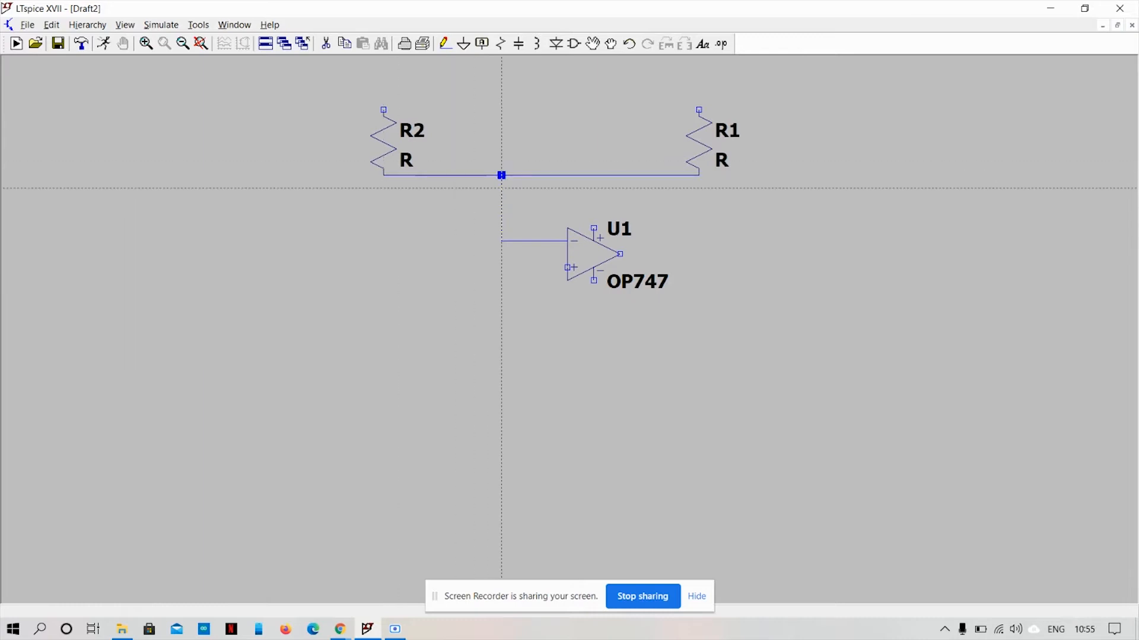
pyautogui.click(501, 176)
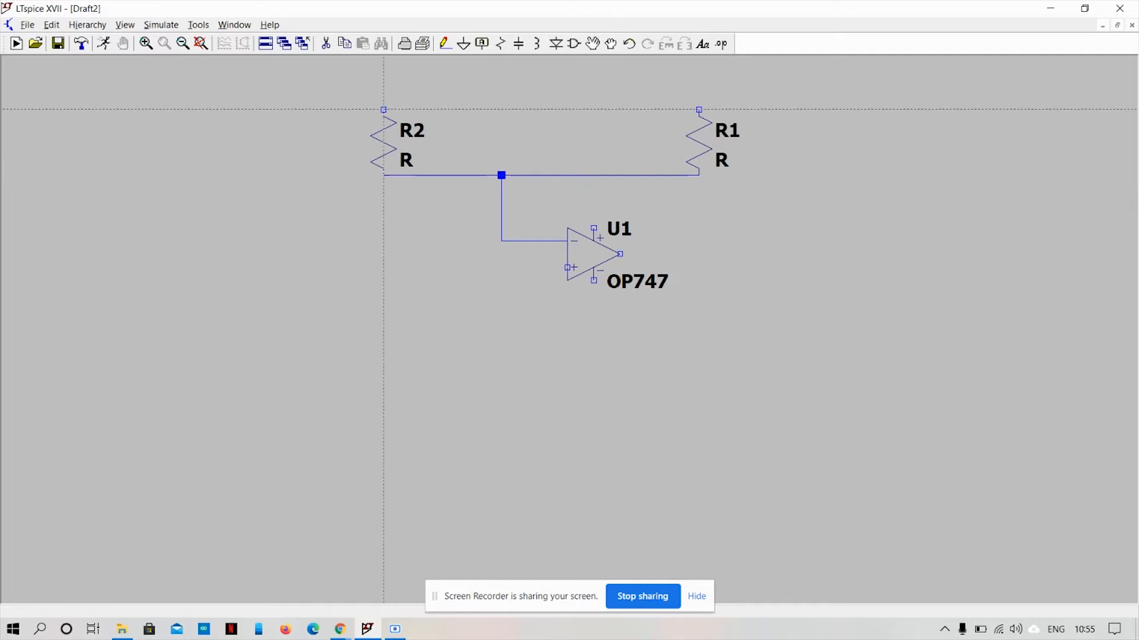
# - Draw a wire from the upper end of R2 upward, then left, ending in a short downward segment
pyautogui.click(384, 109)
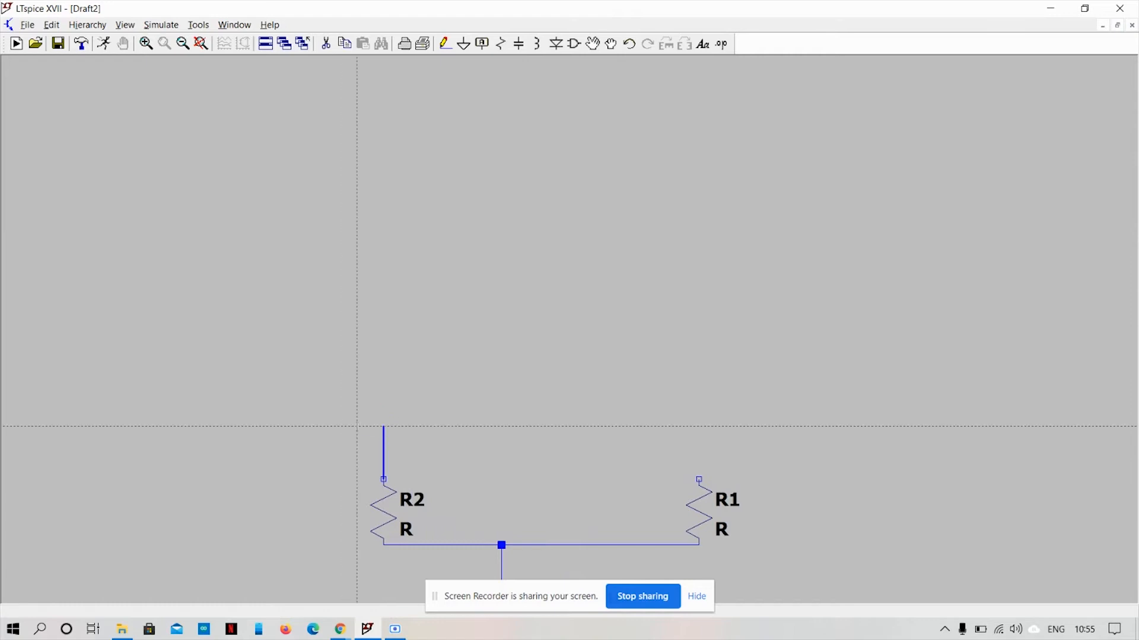
pyautogui.click(384, 426)
pyautogui.scroll(-4, 491, 424)
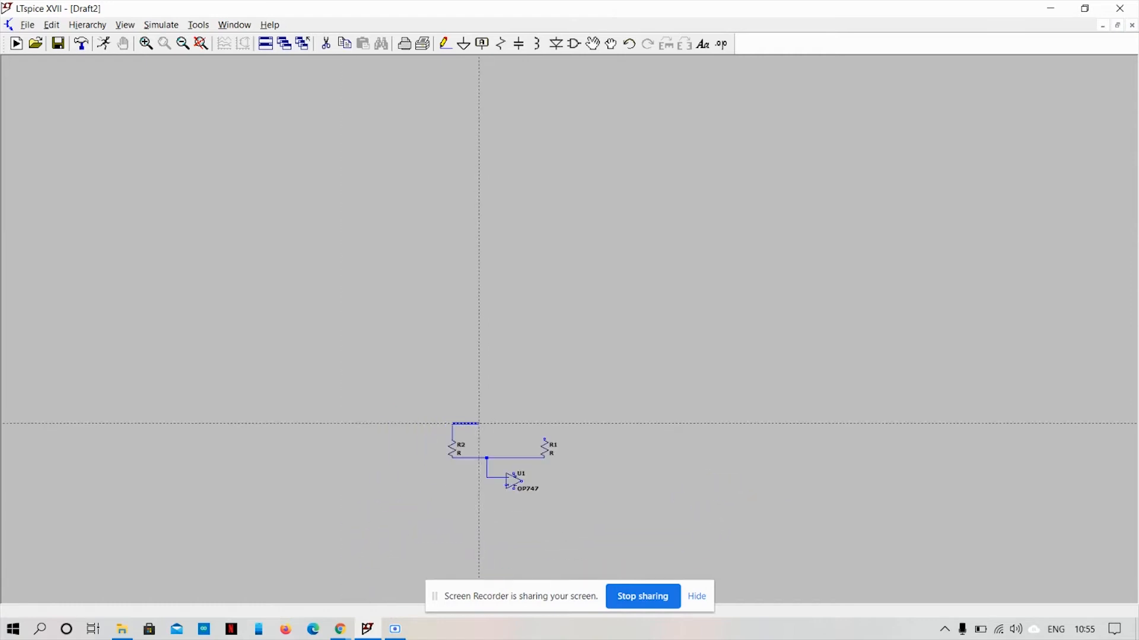
pyautogui.click(414, 437)
pyautogui.press('Escape')
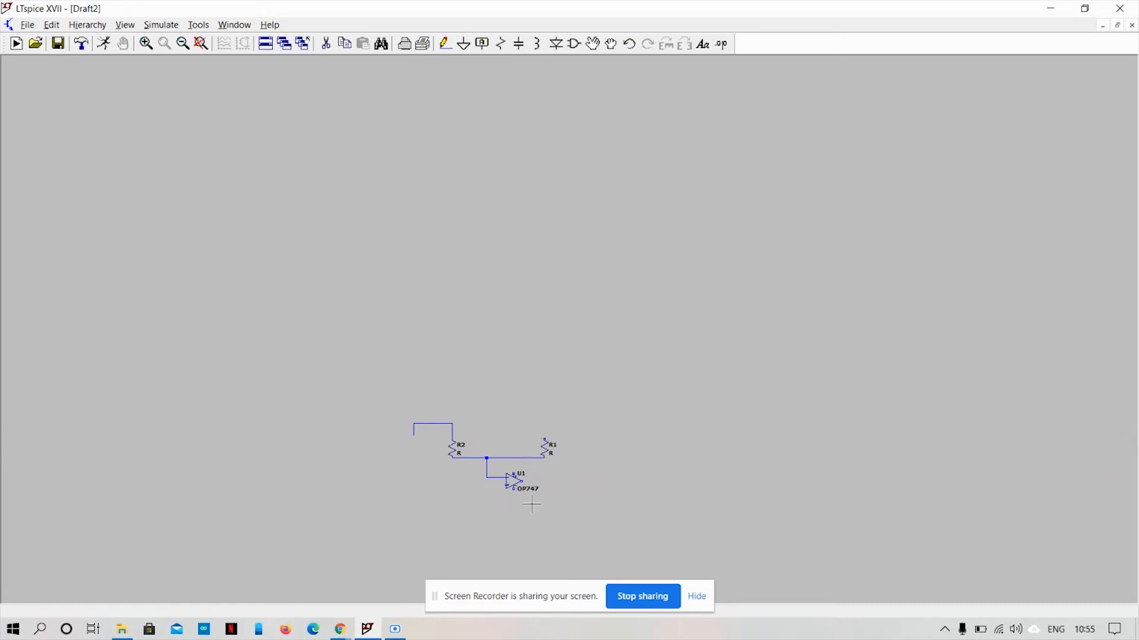
# - Place a ground symbol on the free end of the wire coming from R2
pyautogui.scroll(3, 513, 465)
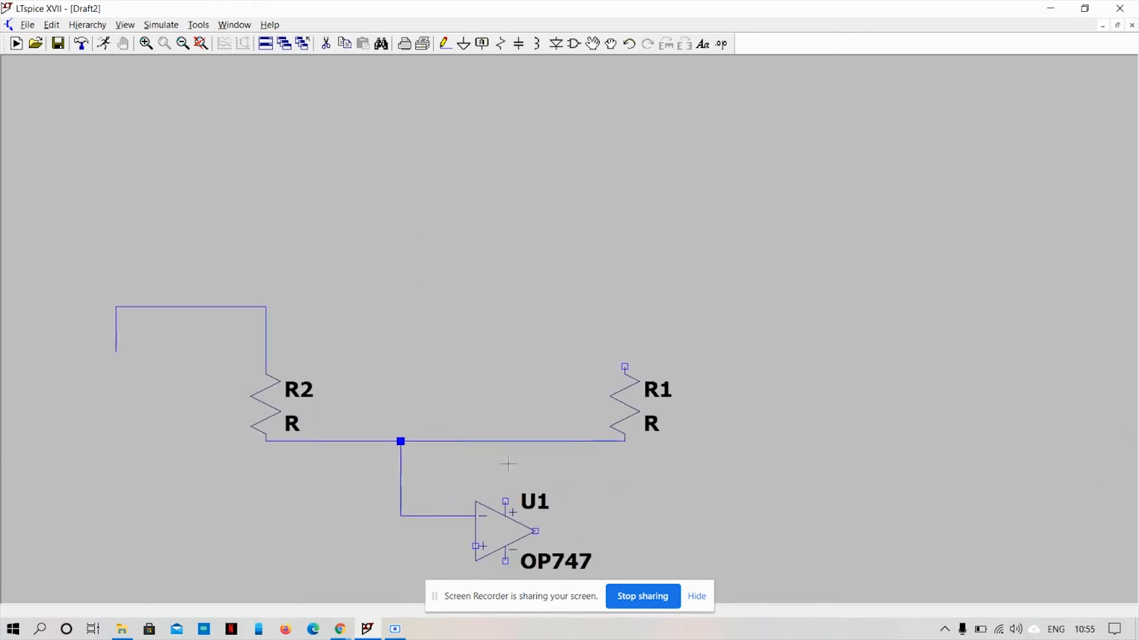
pyautogui.moveTo(506, 375); pyautogui.dragTo(620, 285)
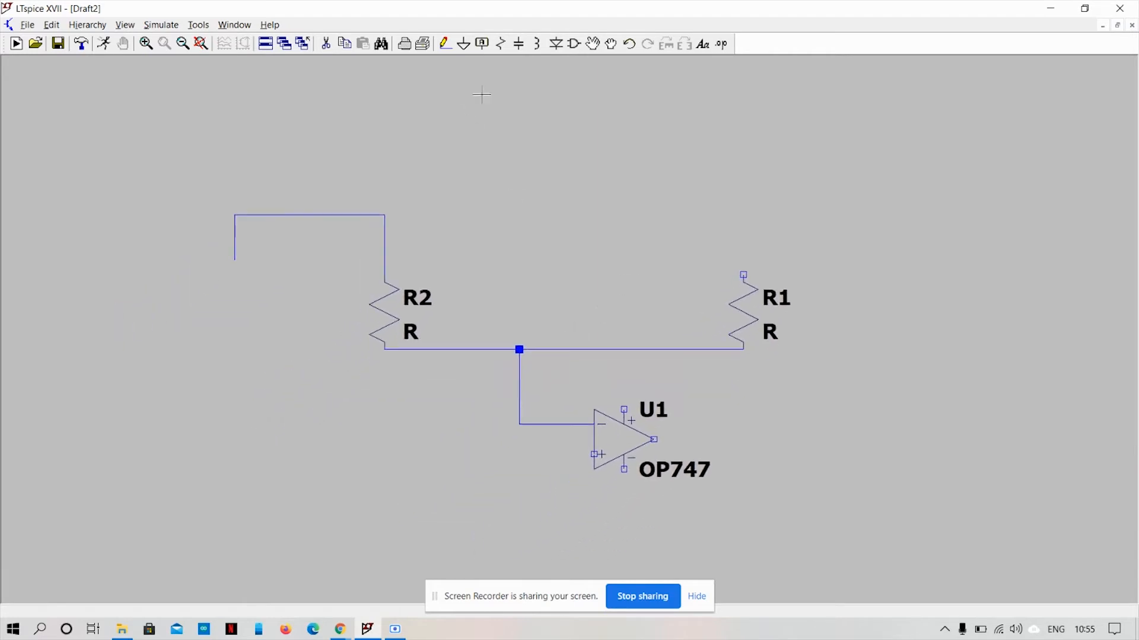
pyautogui.click(464, 41)
pyautogui.click(235, 260)
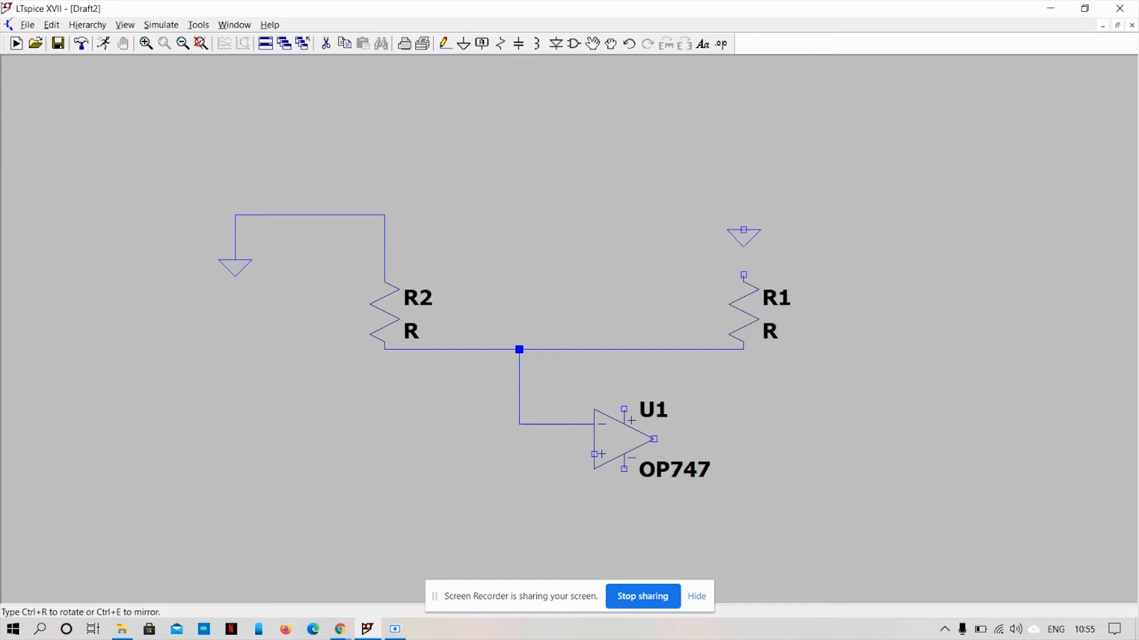
pyautogui.press('Escape')
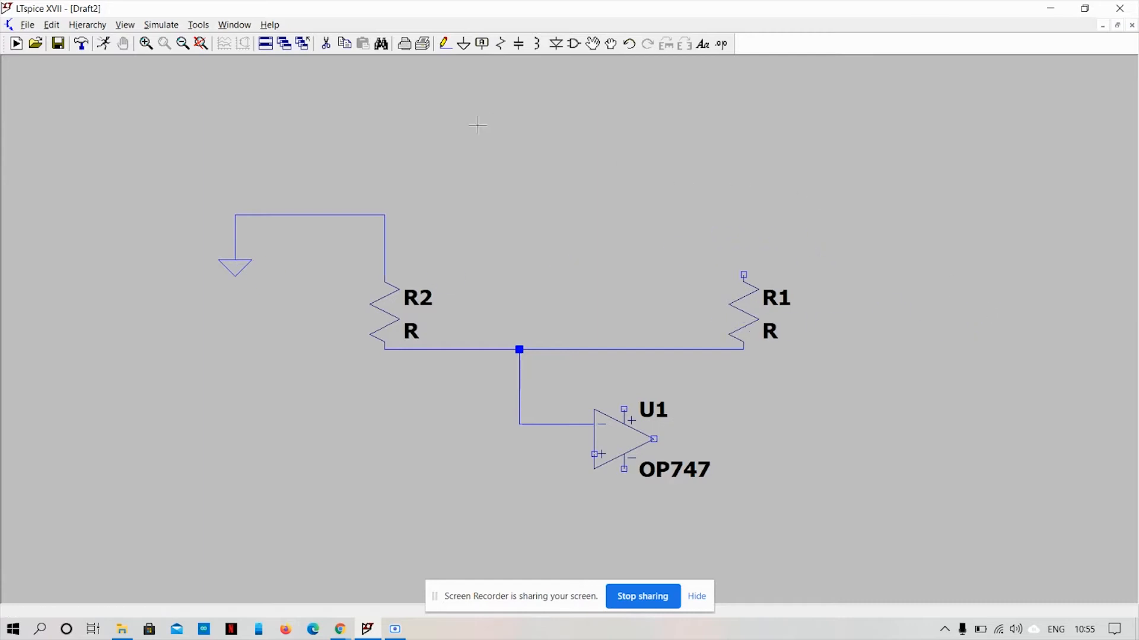
# - Wire the upper end of R1 up, around the right side, and back to the op-amp's output
pyautogui.click(445, 43)
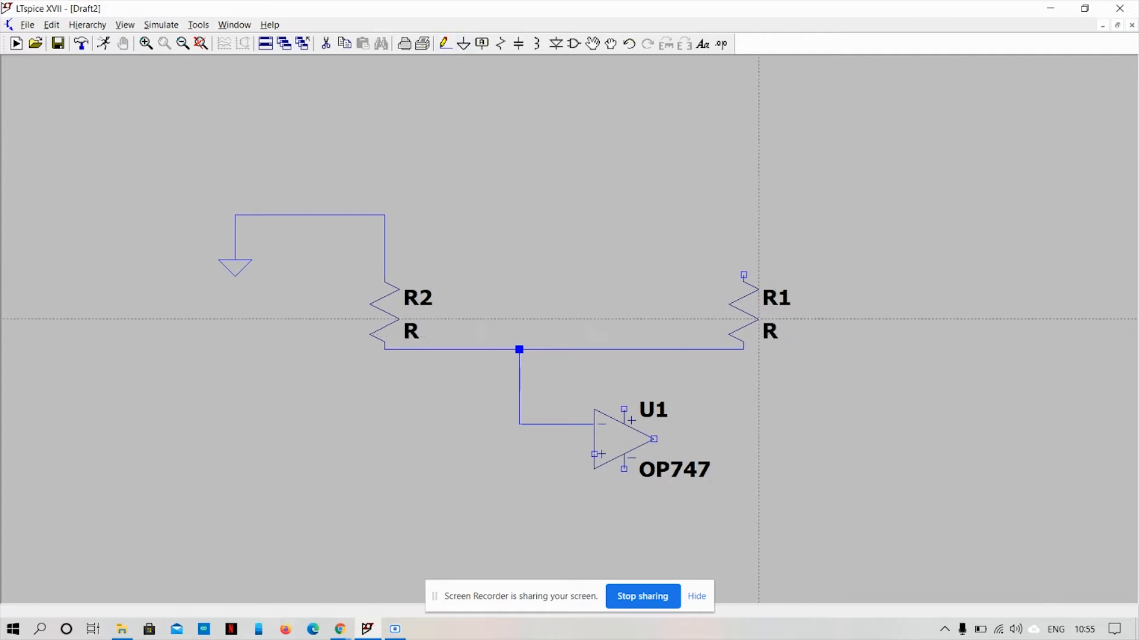
pyautogui.click(744, 274)
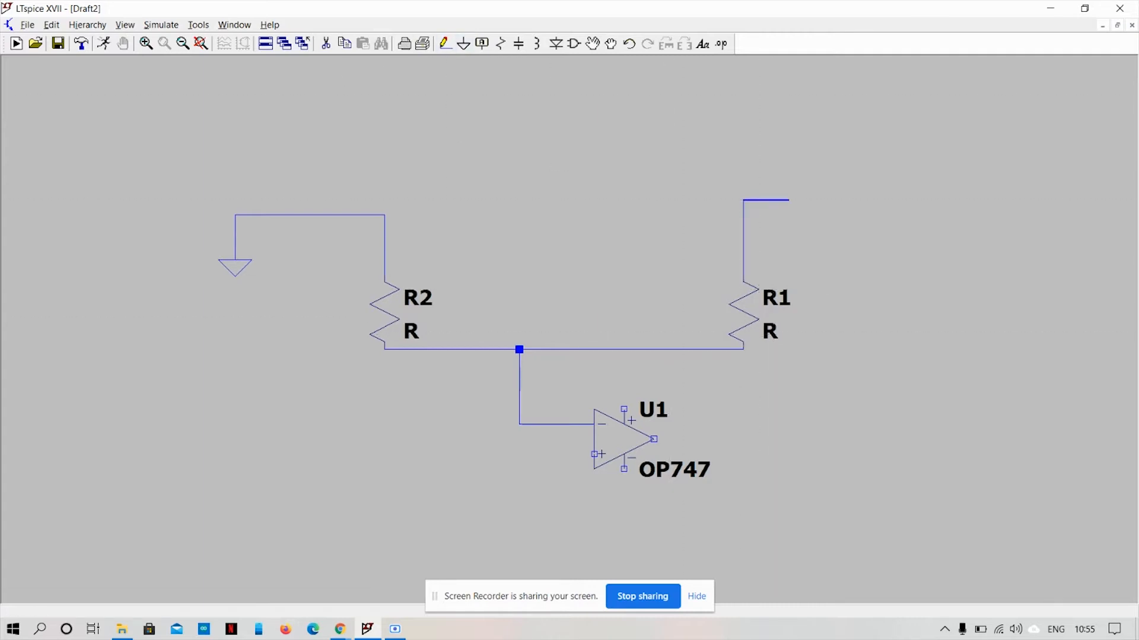
pyautogui.click(1027, 200)
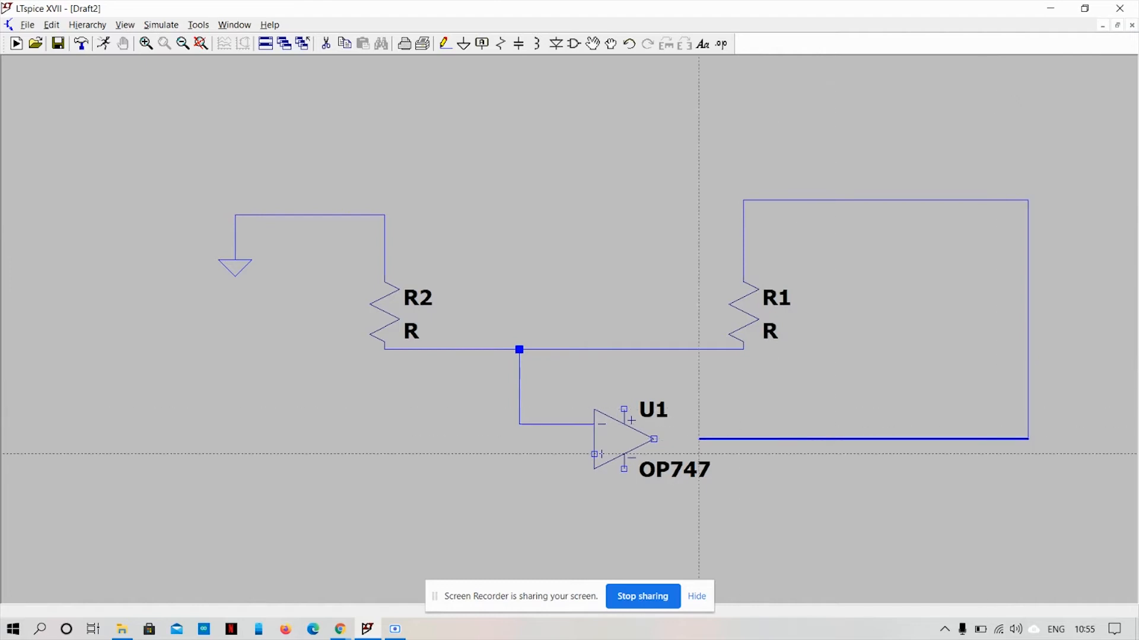
pyautogui.click(654, 439)
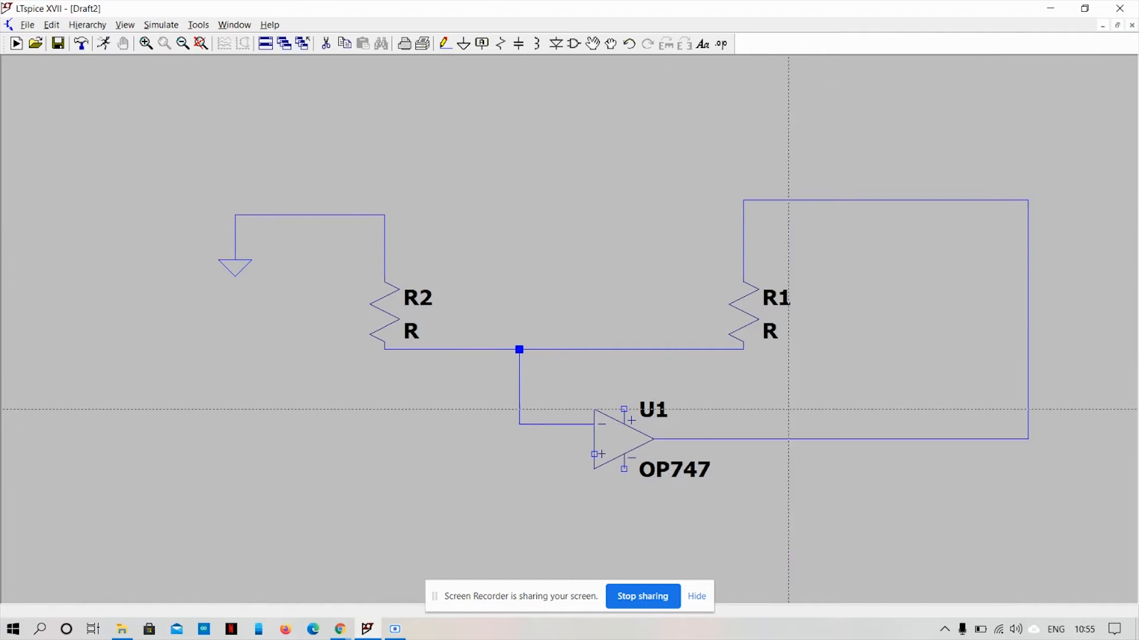
pyautogui.press('Escape')
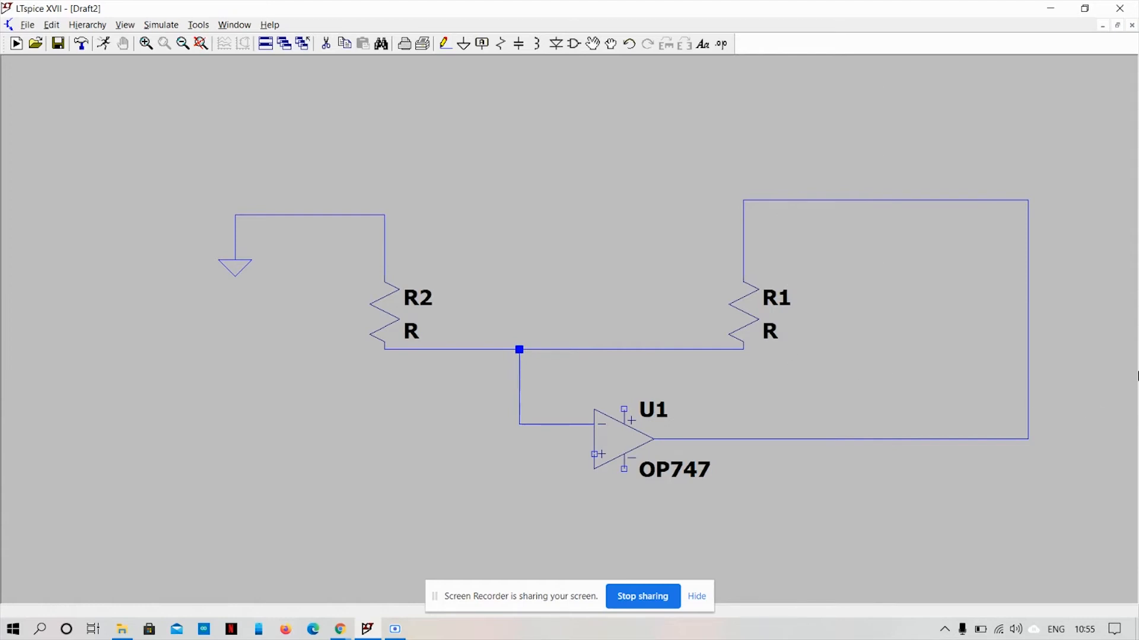
# - Place three voltage sources: V1 below the op-amp's non-inverting input, and V2 above V3 in the empty area left of the circuit
pyautogui.scroll(-2, 1044, 332)
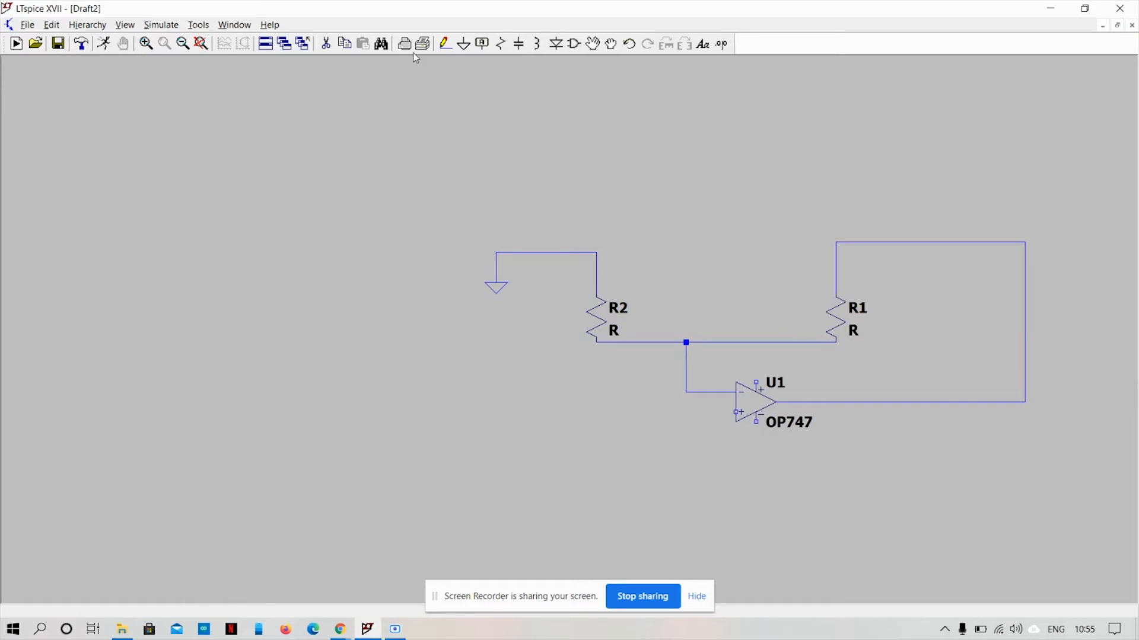
pyautogui.click(574, 46)
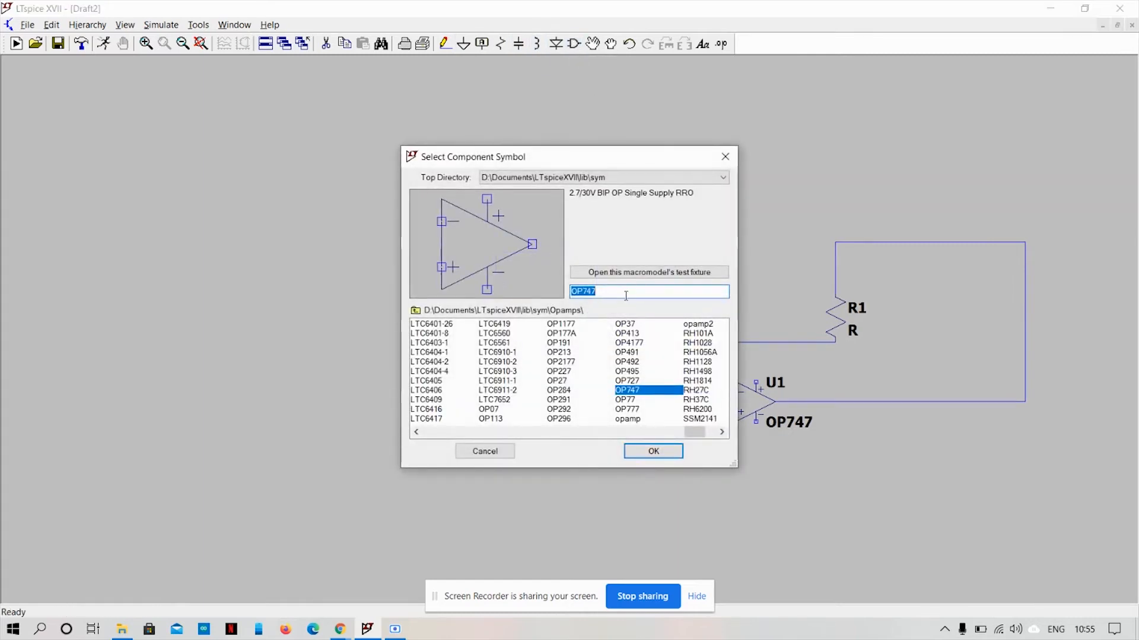
pyautogui.write('Vol')
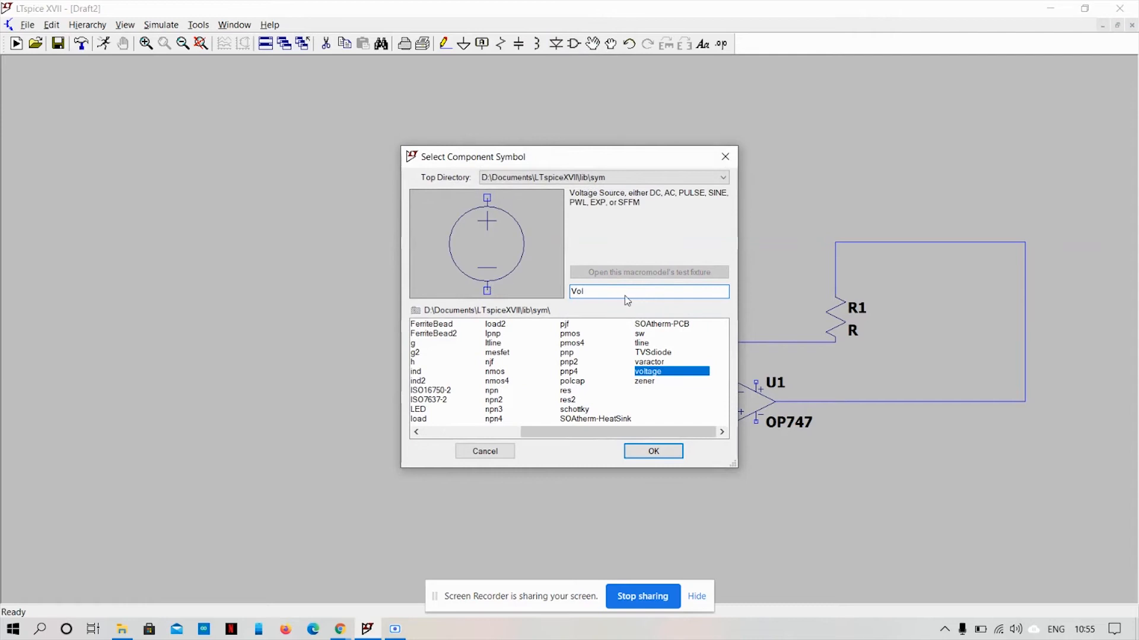
pyautogui.click(657, 375)
pyautogui.click(651, 452)
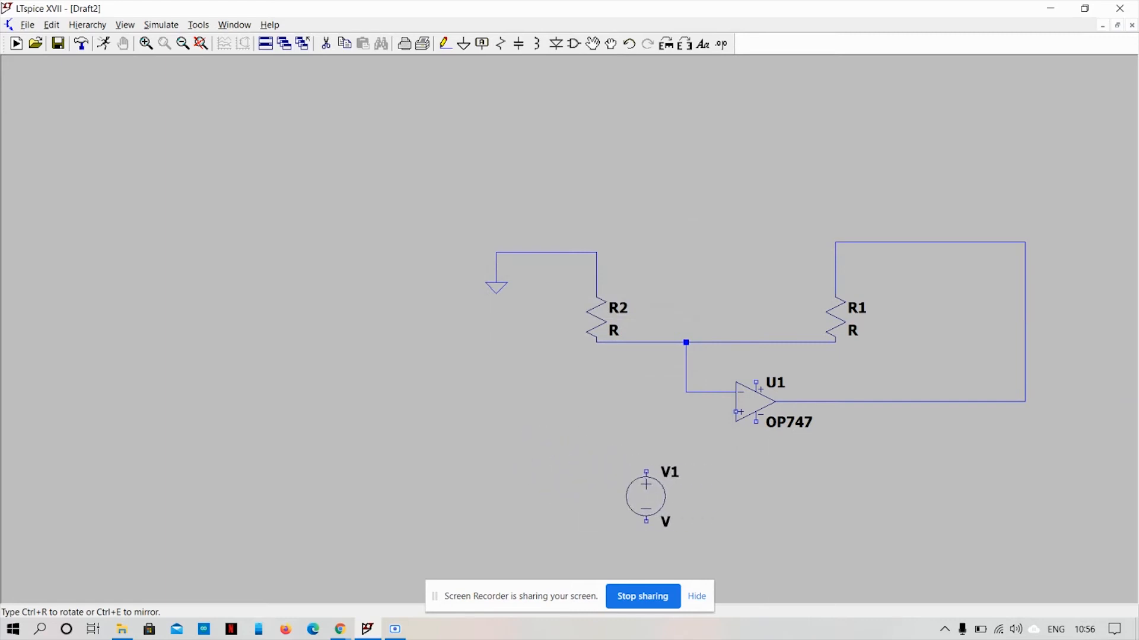
pyautogui.click(626, 497)
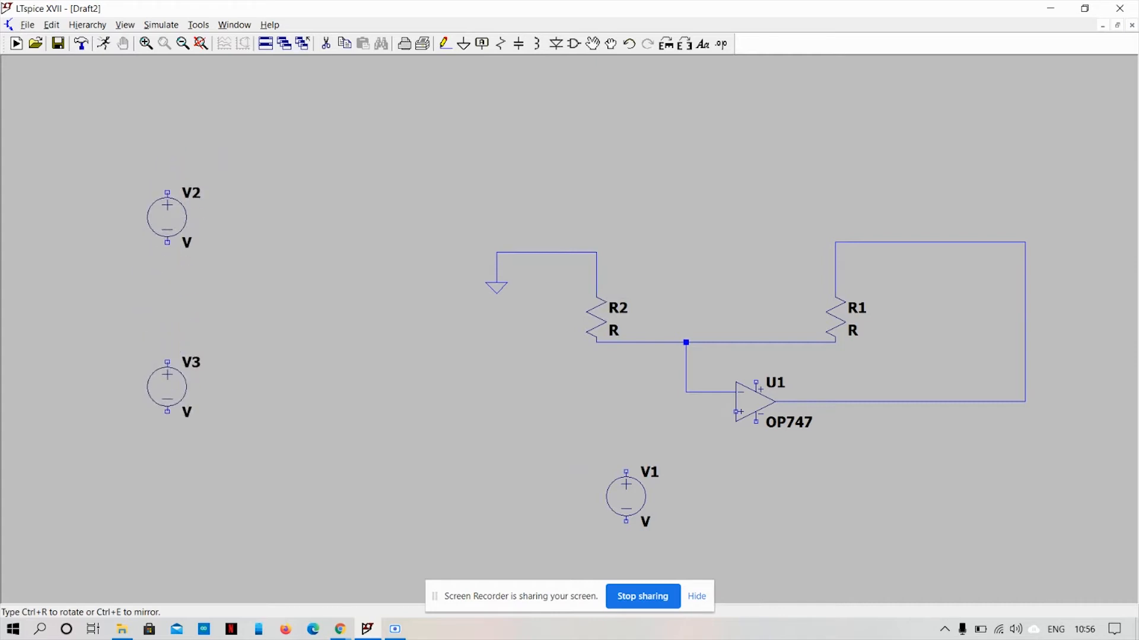
pyautogui.click(167, 397)
pyautogui.press('Escape')
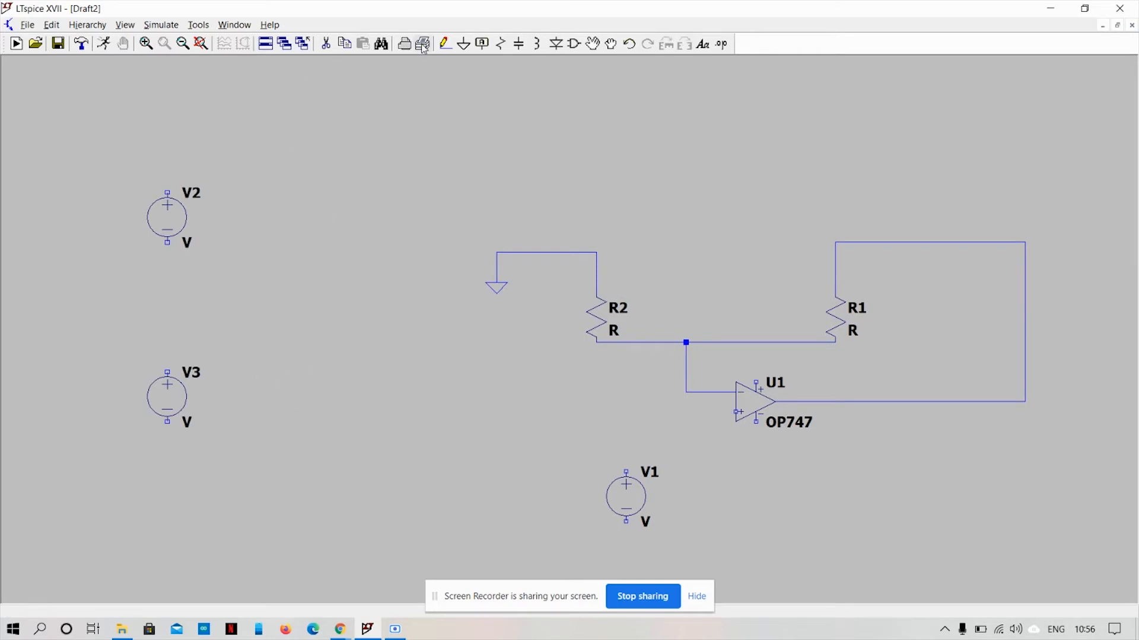
# - Wire V1's positive terminal up and across to the op-amp's non-inverting input
pyautogui.click(445, 44)
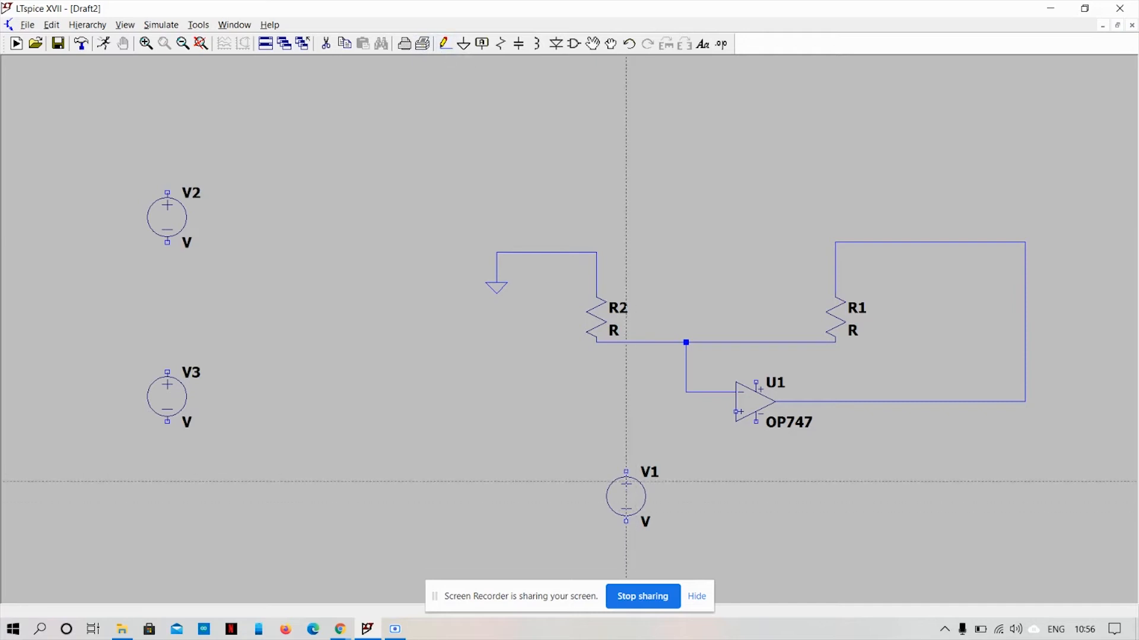
pyautogui.click(627, 473)
pyautogui.click(627, 411)
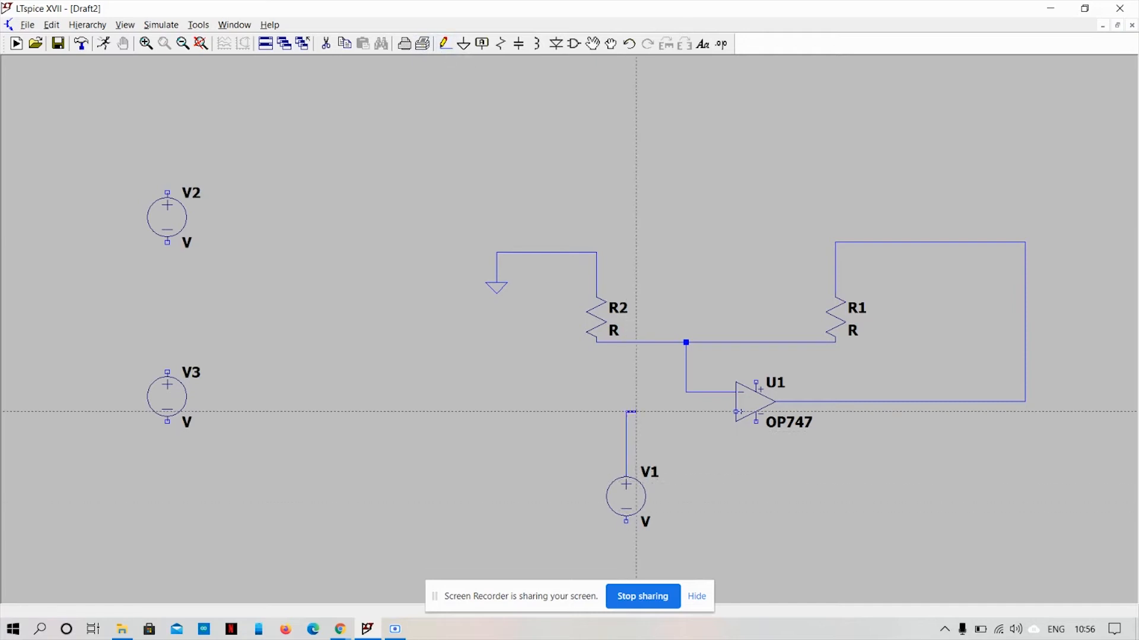
pyautogui.click(738, 411)
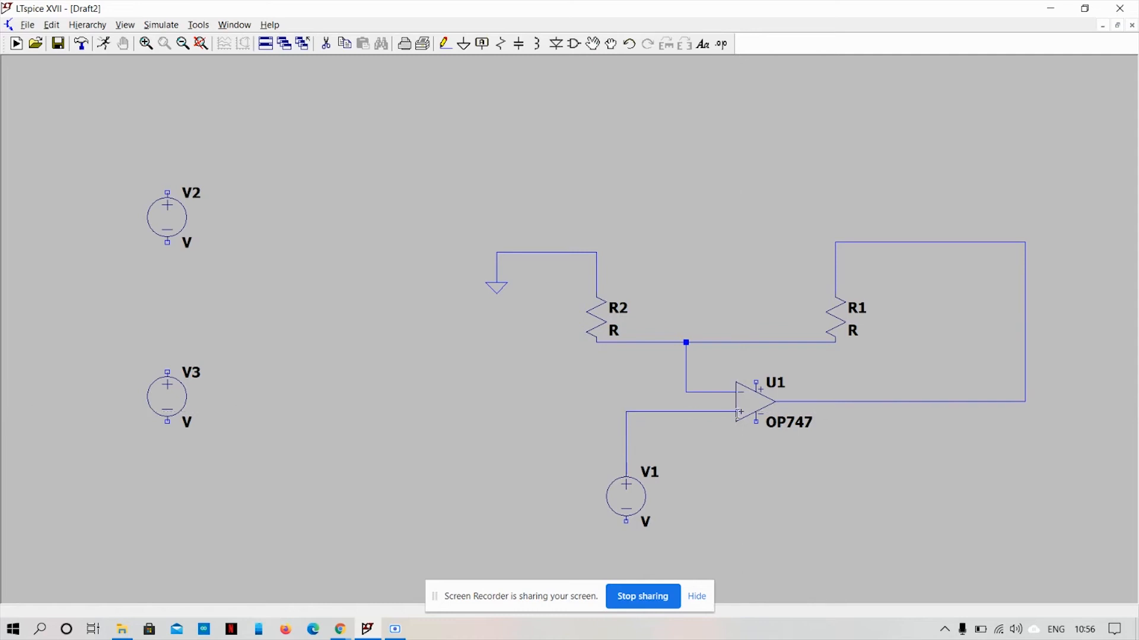
pyautogui.press('Escape')
# - Place a ground symbol on V1's negative terminal
pyautogui.click(464, 44)
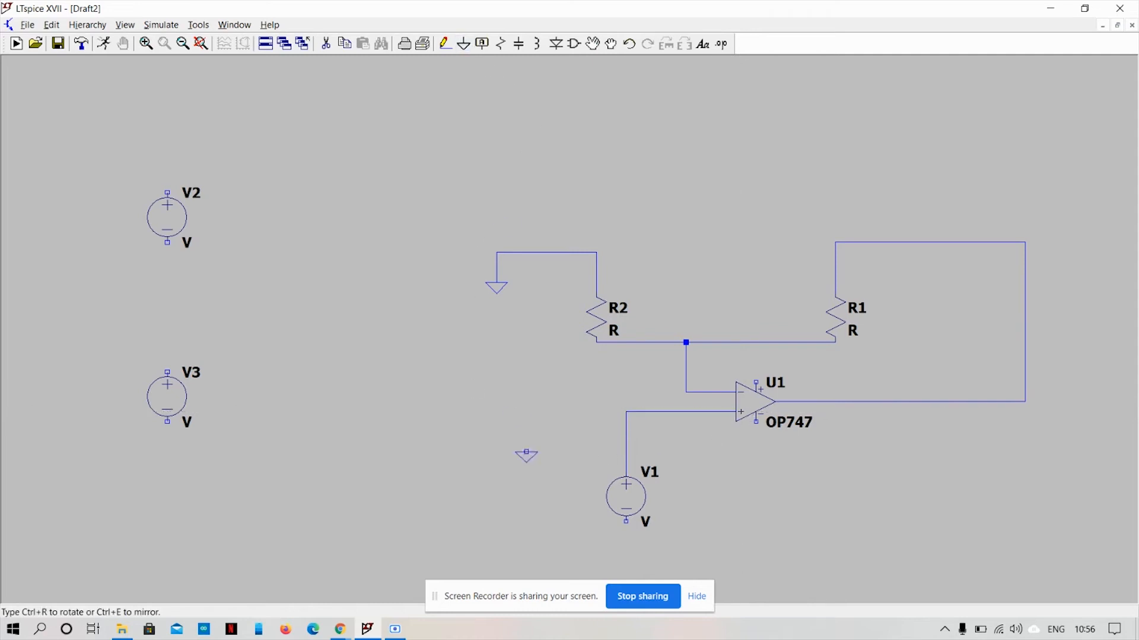
pyautogui.click(626, 522)
pyautogui.press('Escape')
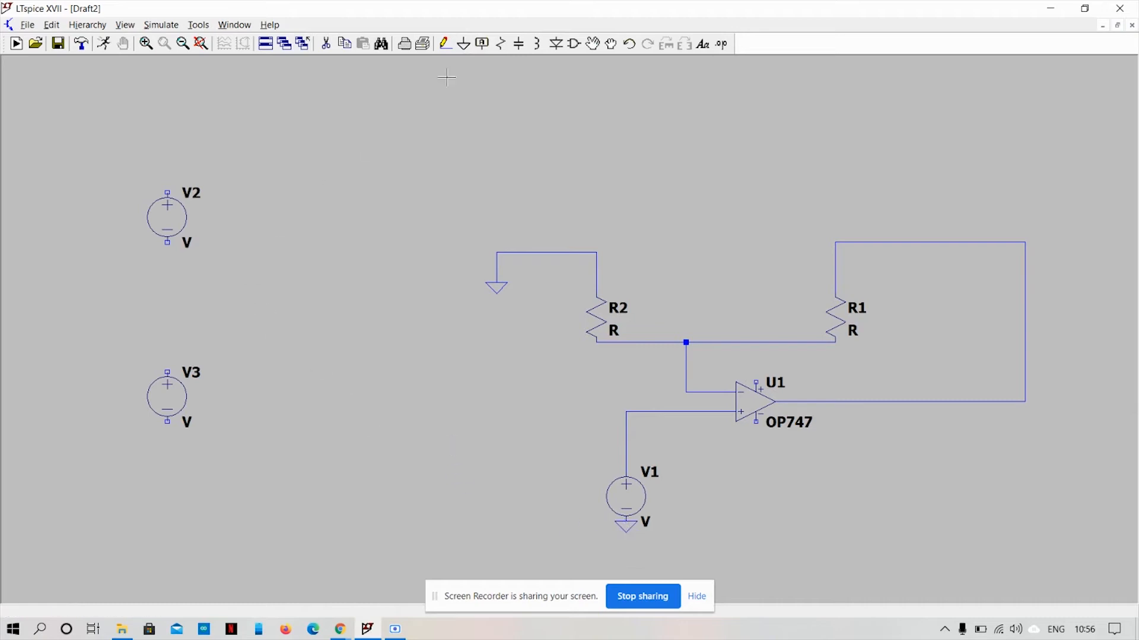
# - Place a ground symbol midway between V2 and V3, and wire V2's negative terminal through it to V3's positive terminal
pyautogui.click(463, 44)
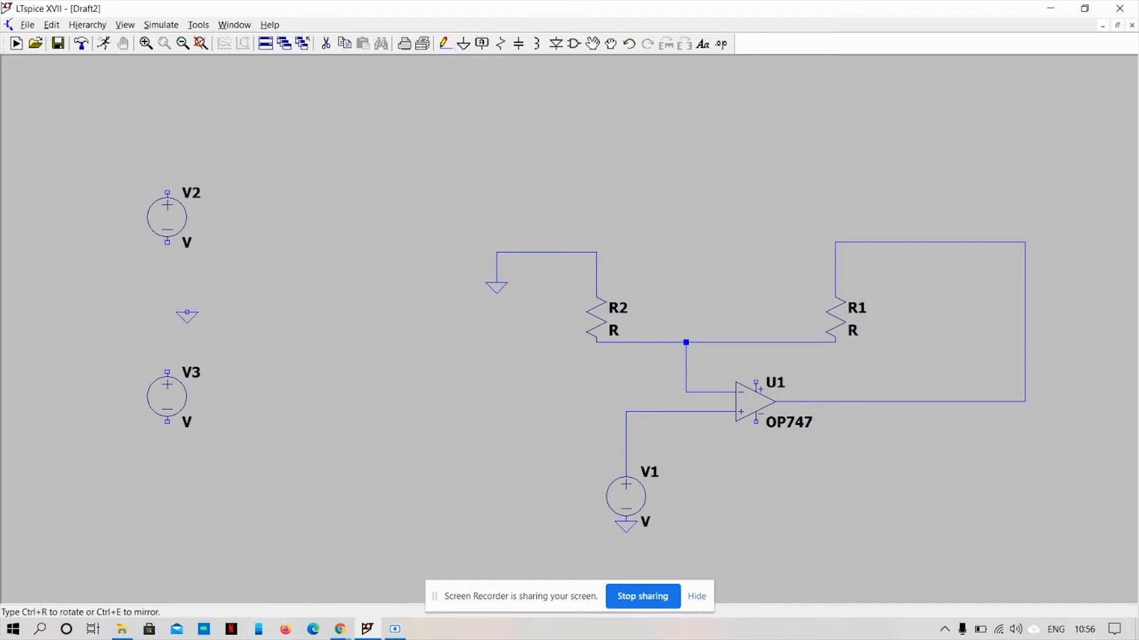
pyautogui.click(167, 307)
pyautogui.press('Escape')
pyautogui.click(446, 45)
pyautogui.click(167, 242)
pyautogui.click(168, 372)
pyautogui.press('Escape')
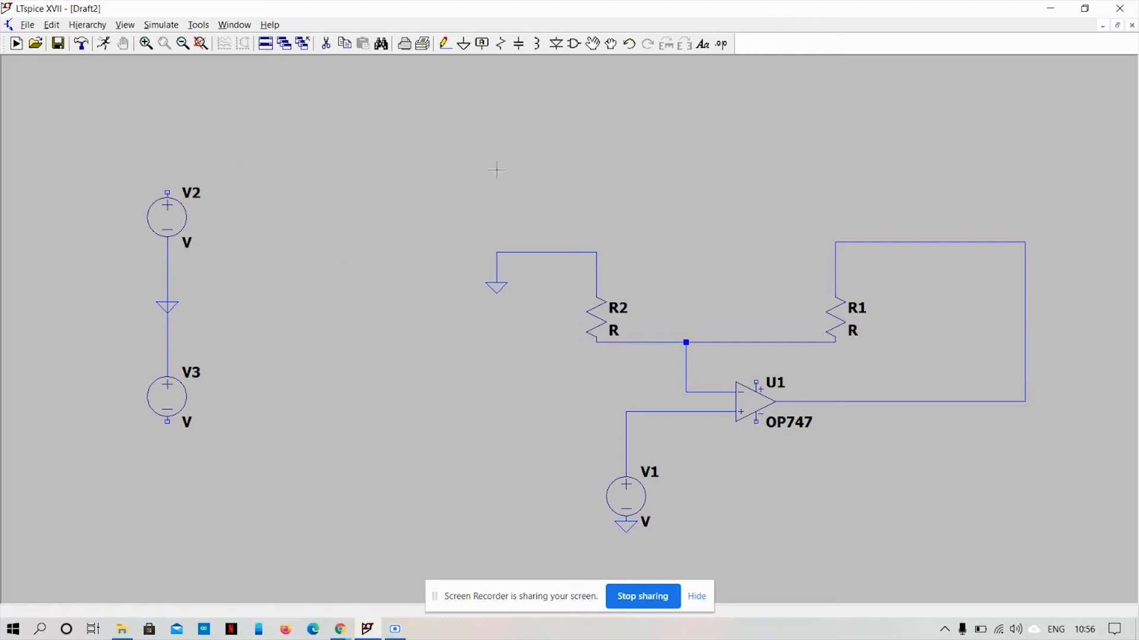
# - Attach a vertically rotated net label Vcc to V2's positive terminal
pyautogui.click(483, 45)
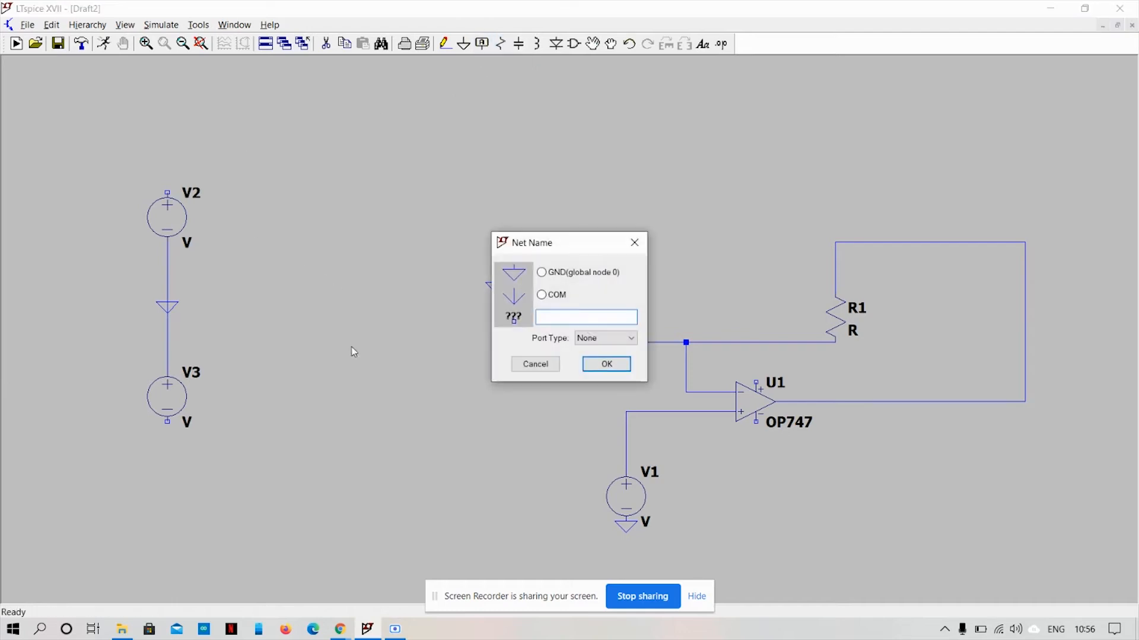
pyautogui.write('Vcc')
pyautogui.click(605, 364)
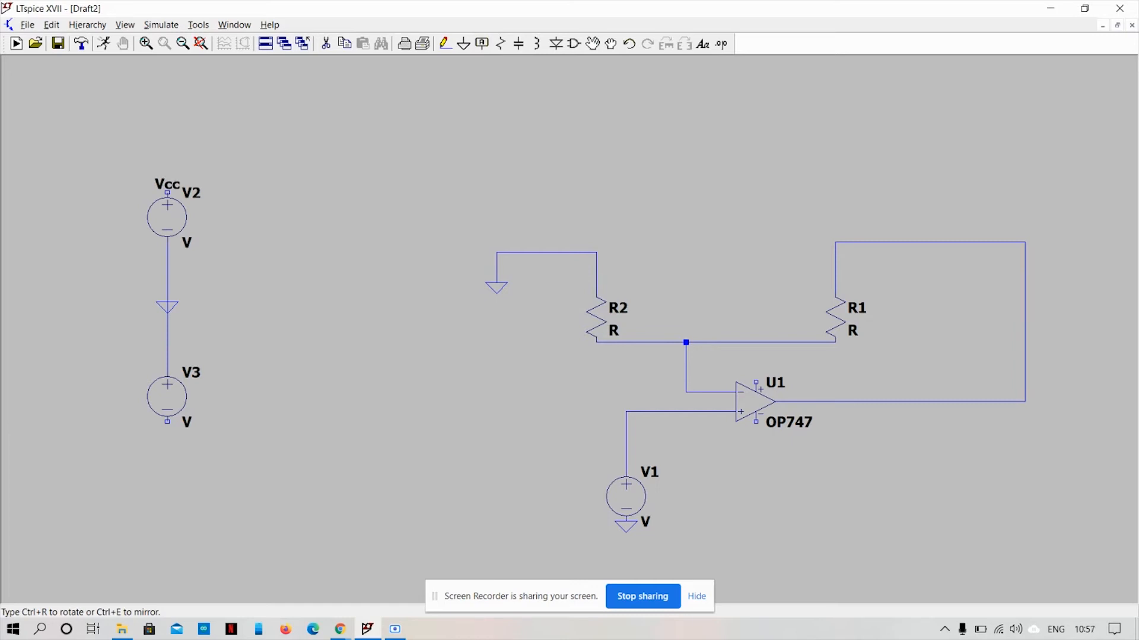
pyautogui.hotkey('ctrl', 'r')
pyautogui.click(168, 191)
pyautogui.press('Escape')
# - Attach a vertically rotated net label -Vcc to V3's negative terminal
pyautogui.click(482, 44)
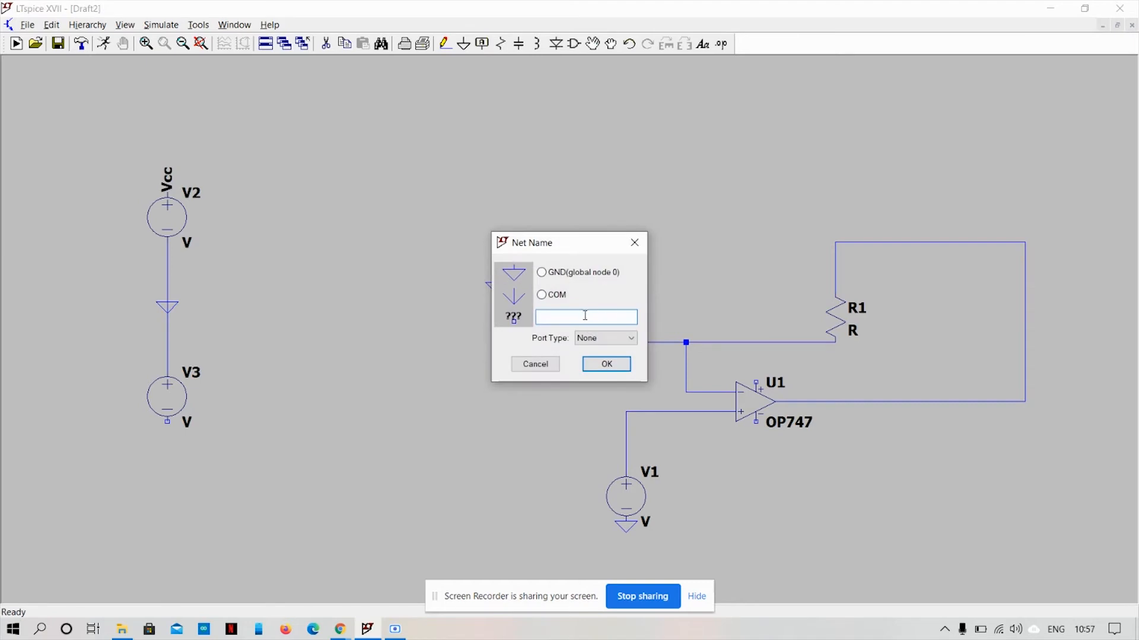
pyautogui.write('-Vcc')
pyautogui.click(593, 365)
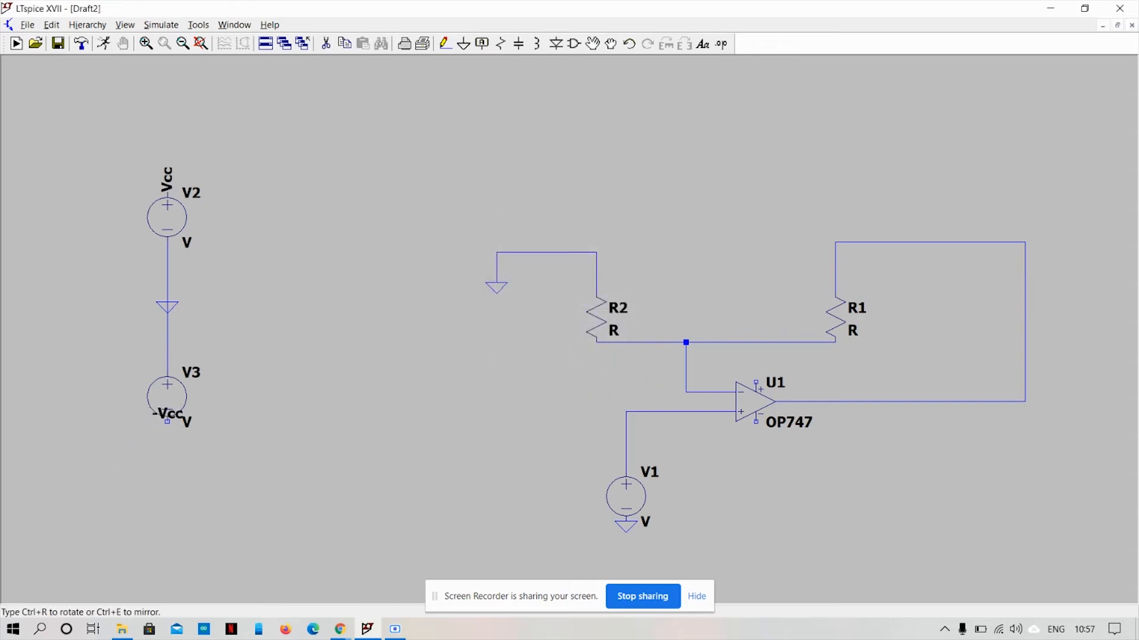
pyautogui.click(167, 421)
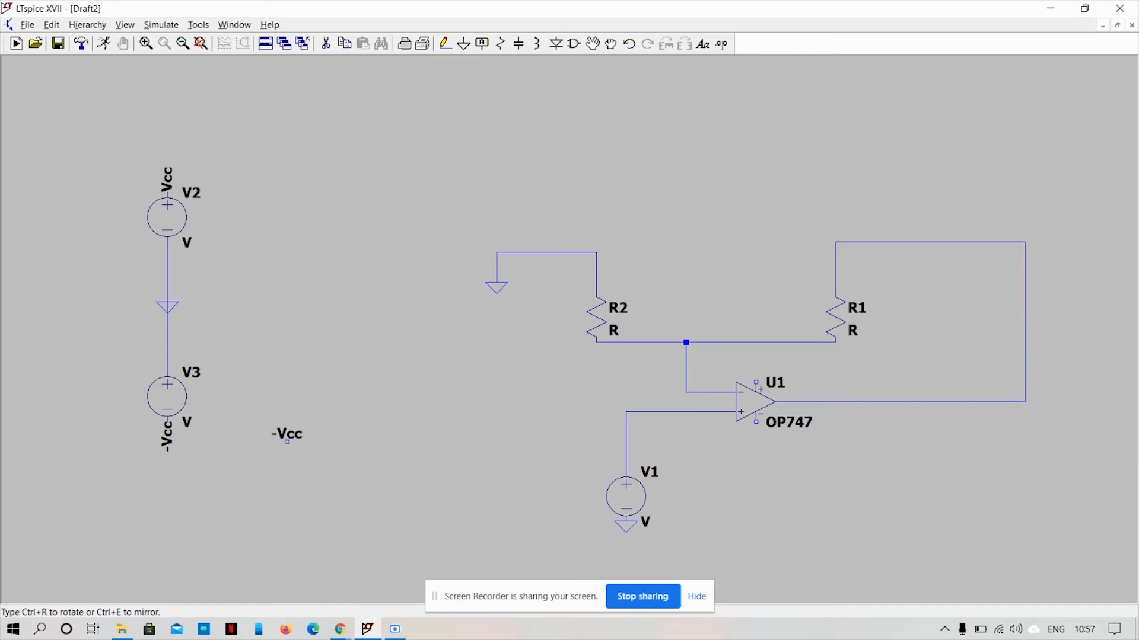
pyautogui.press('Escape')
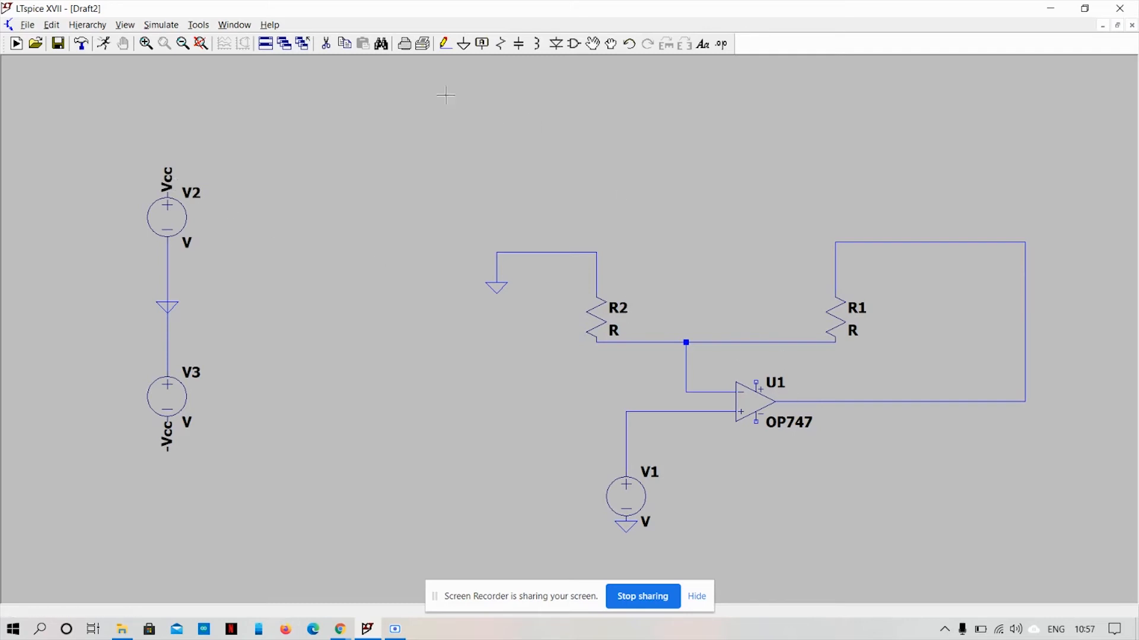
# - Attach a vertically rotated net label Vcc to the op-amp's positive supply pin
pyautogui.click(482, 44)
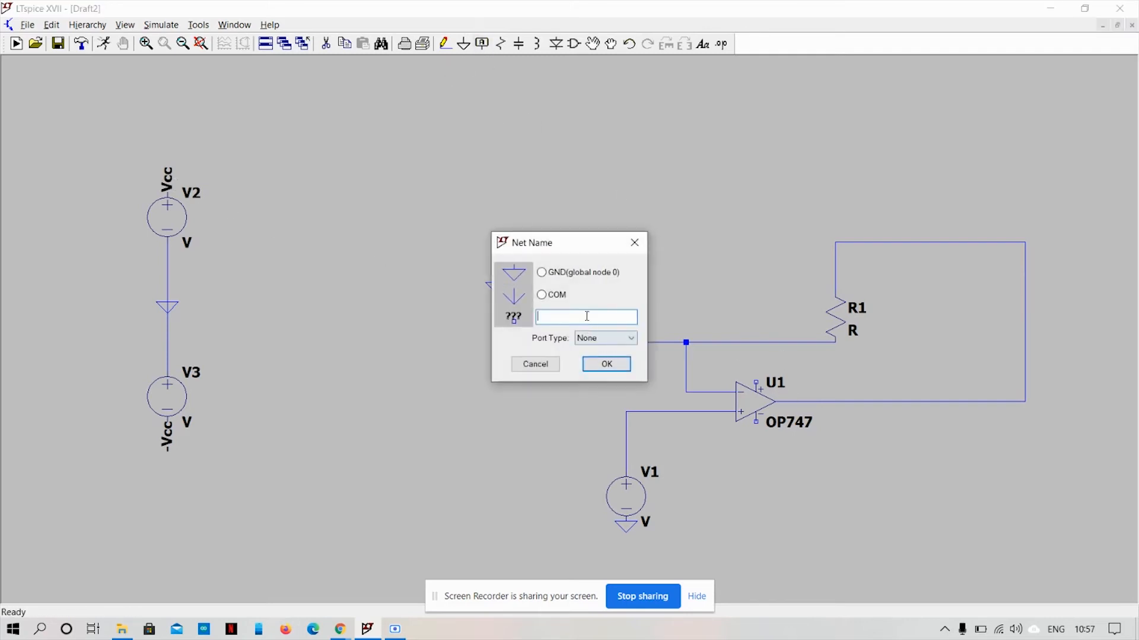
pyautogui.write('Vcc')
pyautogui.click(605, 364)
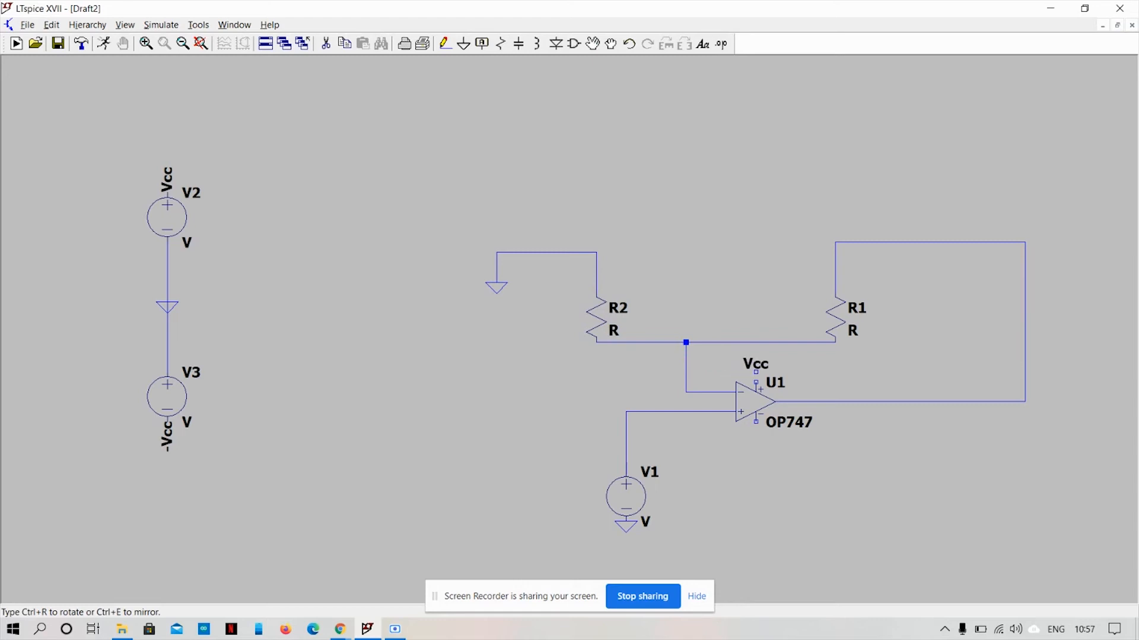
pyautogui.click(756, 383)
pyautogui.press('Escape')
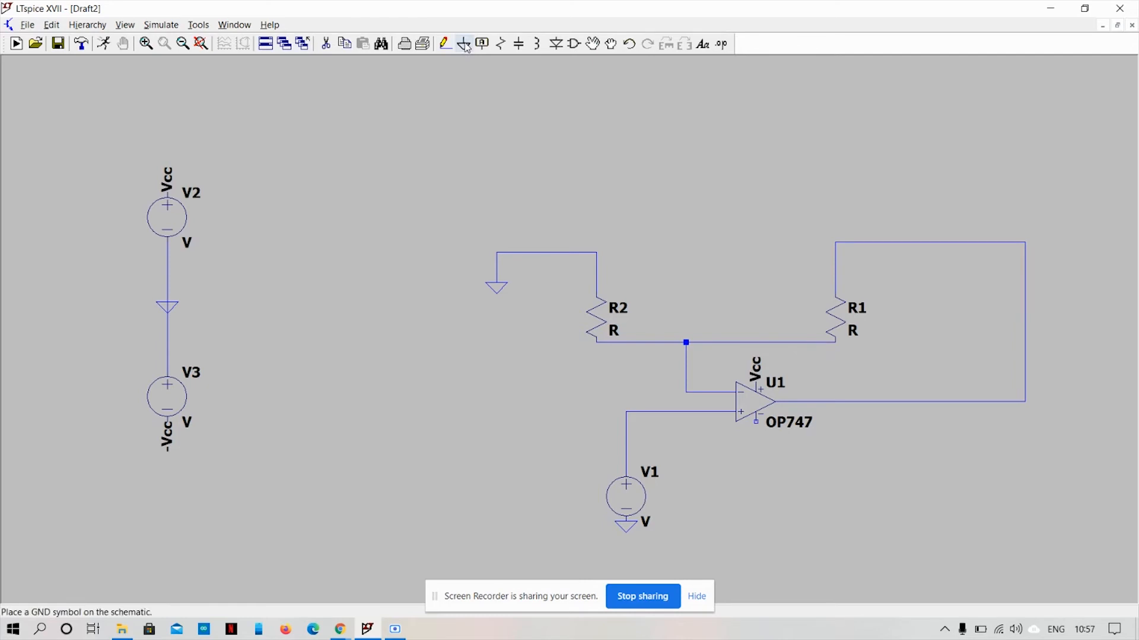
# - Attach a vertically rotated net label -Vcc to the op-amp's negative supply pin
pyautogui.click(485, 46)
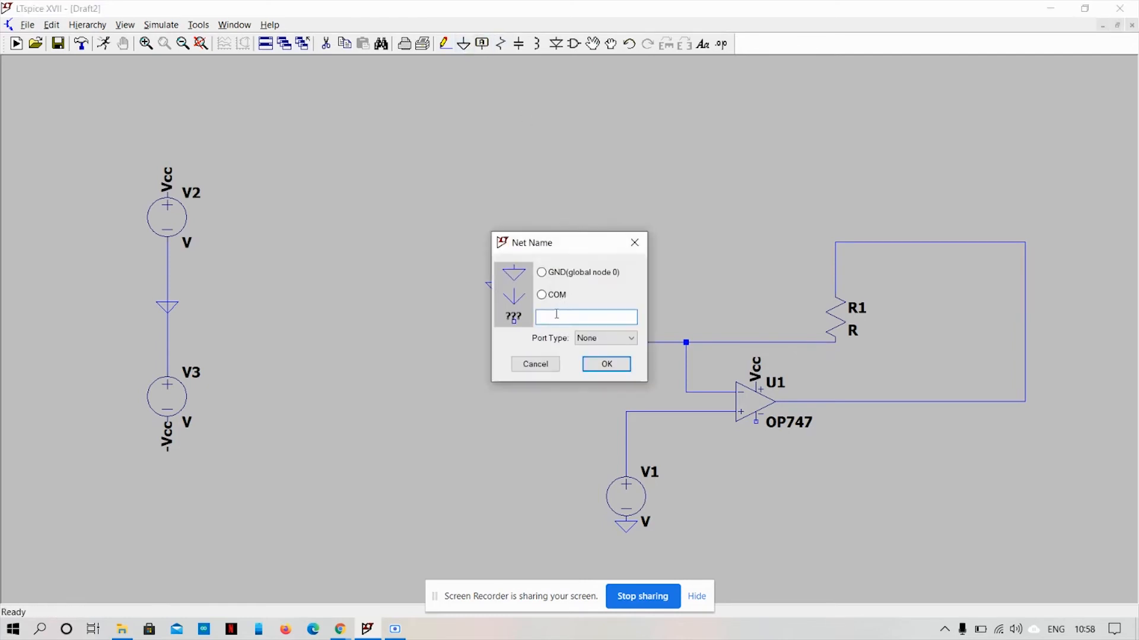
pyautogui.write('-Vcc')
pyautogui.click(606, 363)
pyautogui.click(756, 421)
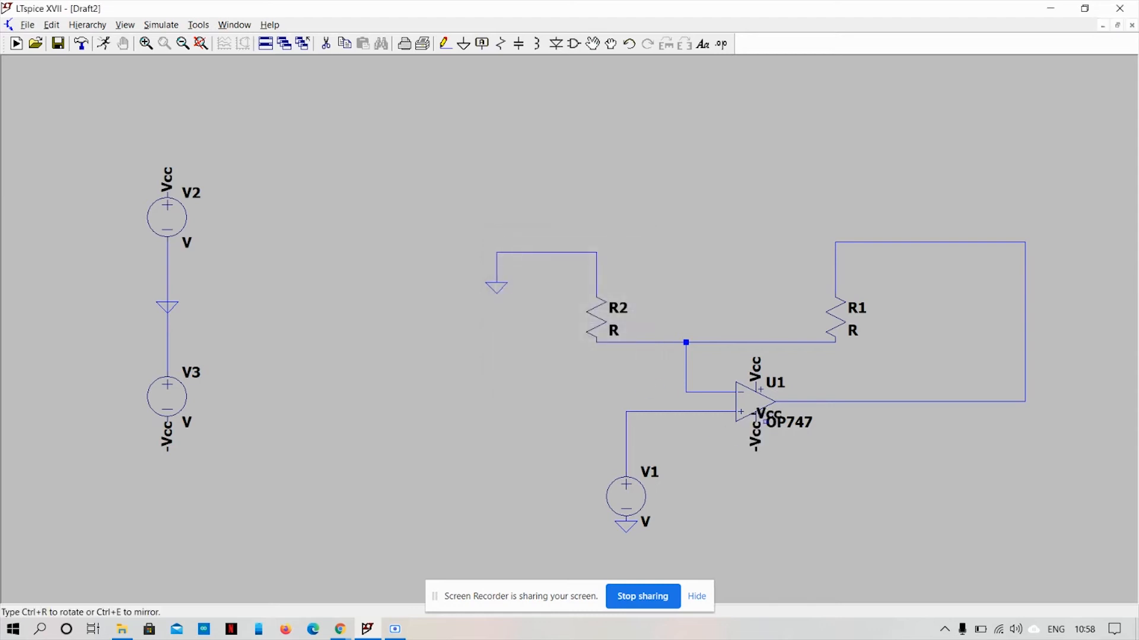
pyautogui.press('Escape')
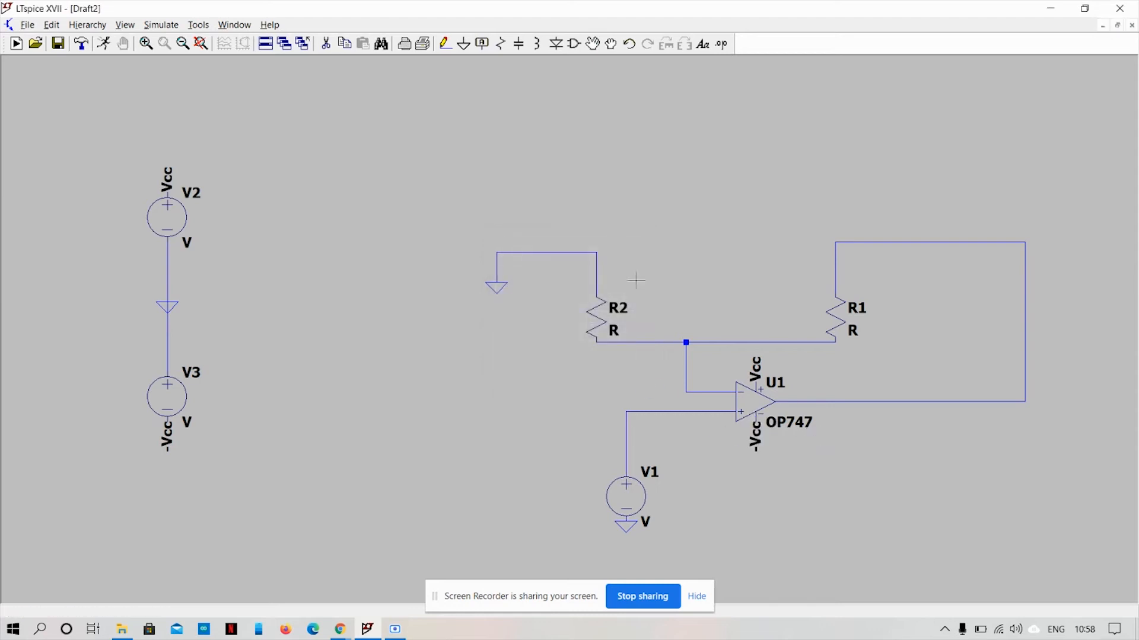
# - Label the output net vout at the lower corner of the feedback wire
pyautogui.click(482, 43)
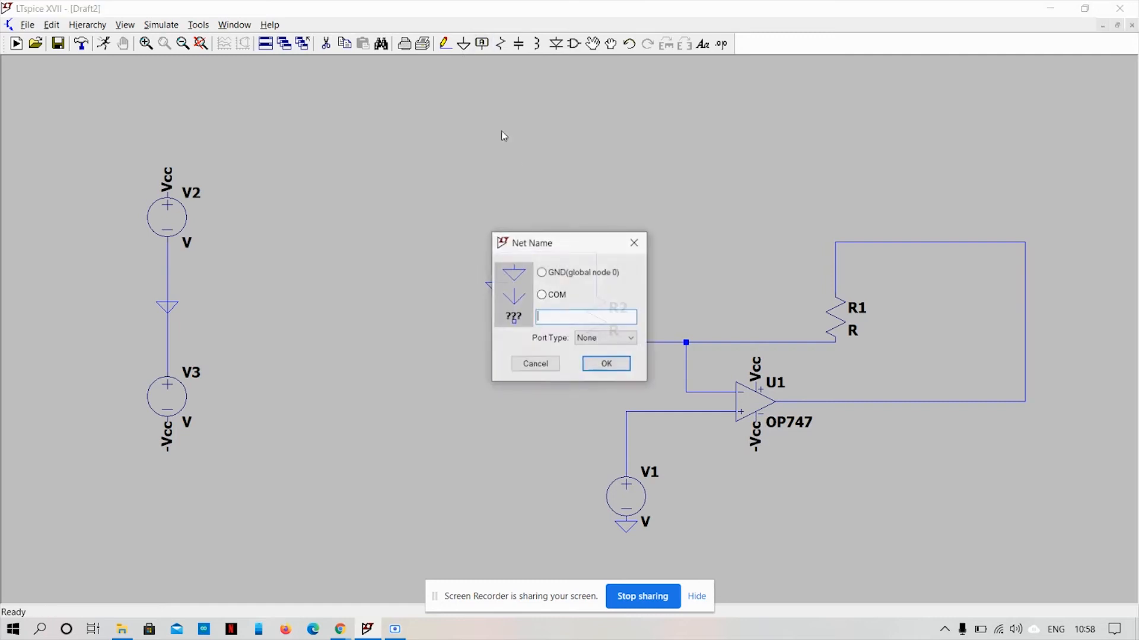
pyautogui.write('v')
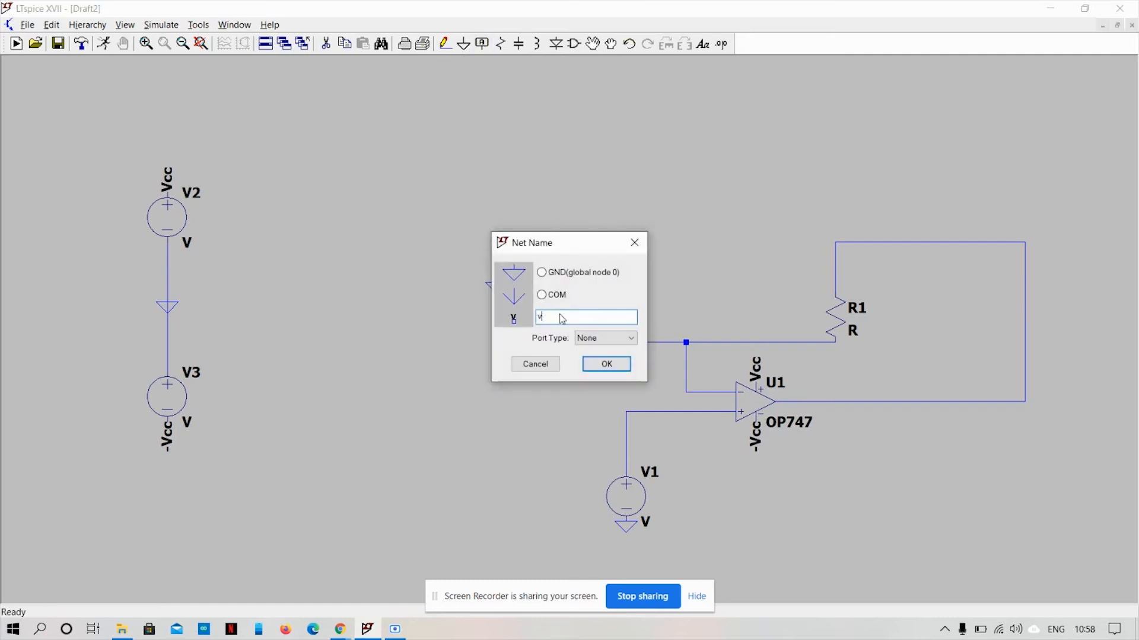
pyautogui.write('out')
pyautogui.click(606, 364)
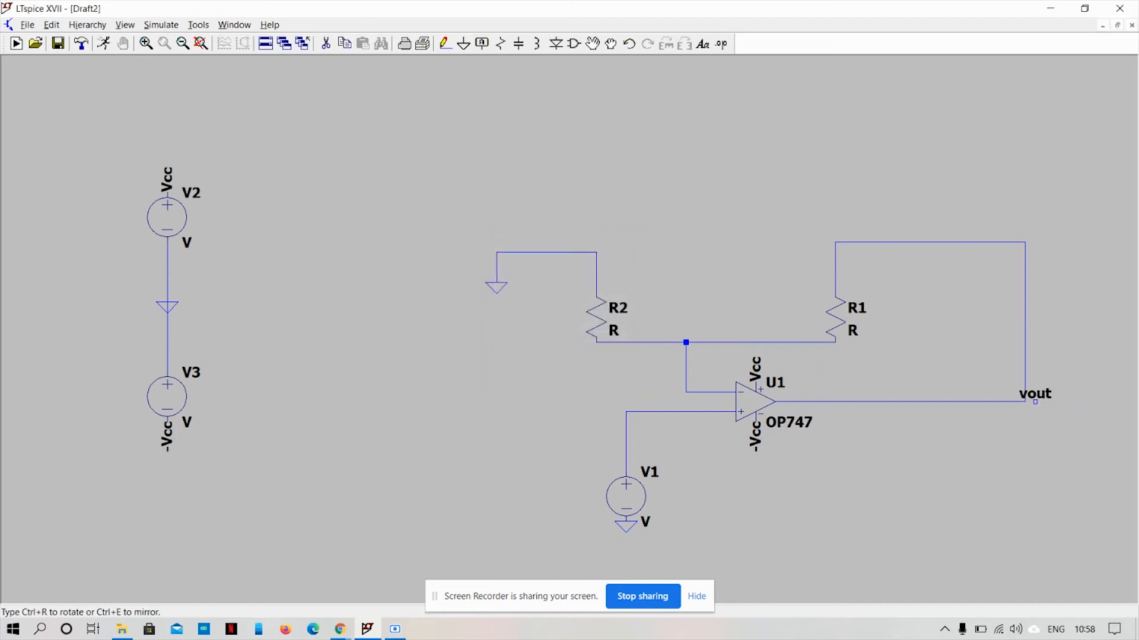
pyautogui.click(1025, 402)
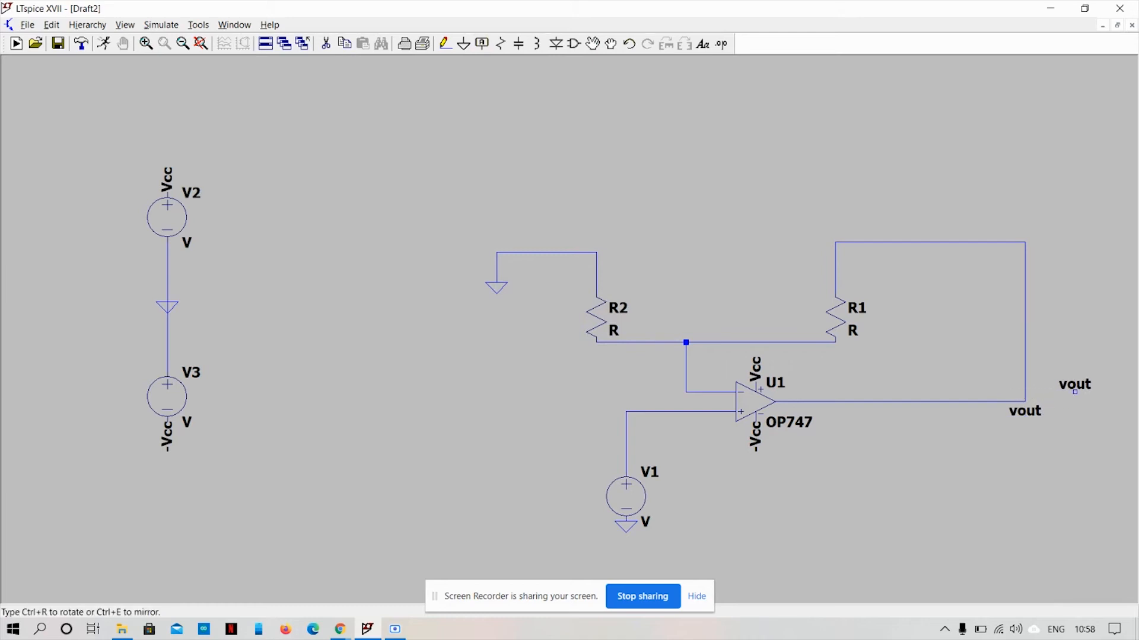
pyautogui.press('Escape')
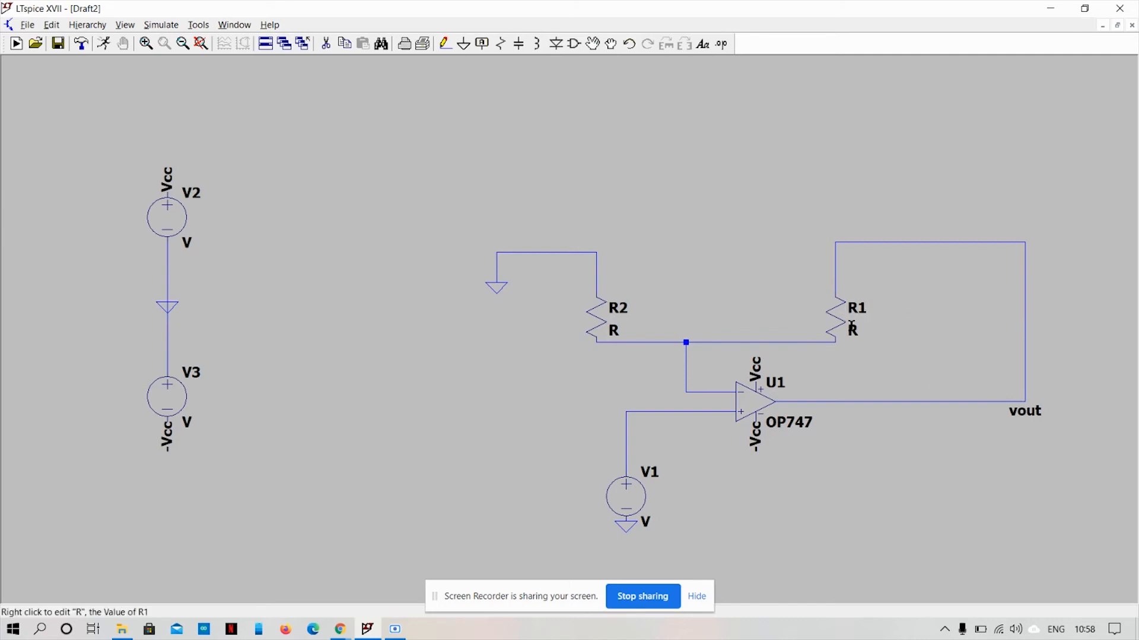
# - Set the resistance of R1 to 80 ohms and R2 to 50 ohms
pyautogui.rightClick(854, 328)
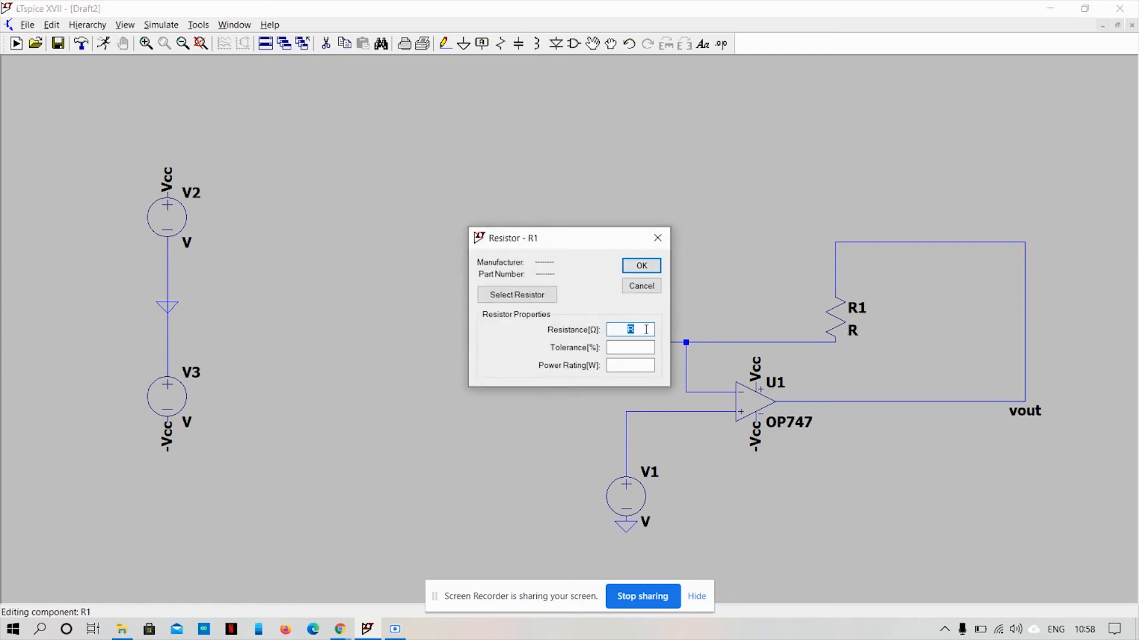
pyautogui.write('80')
pyautogui.click(644, 268)
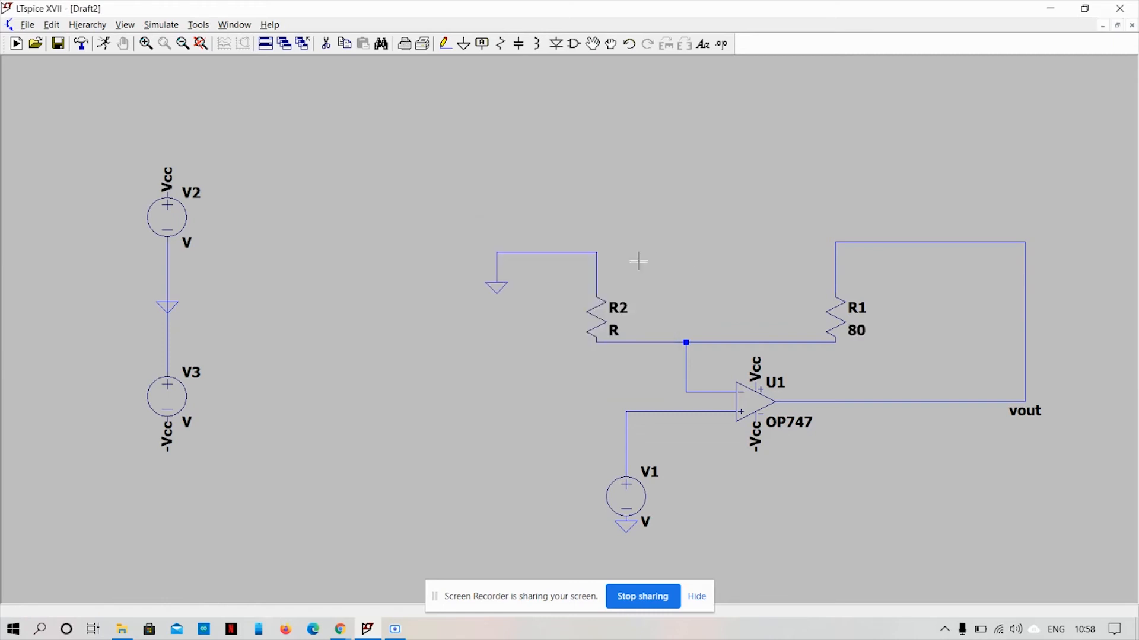
pyautogui.rightClick(612, 325)
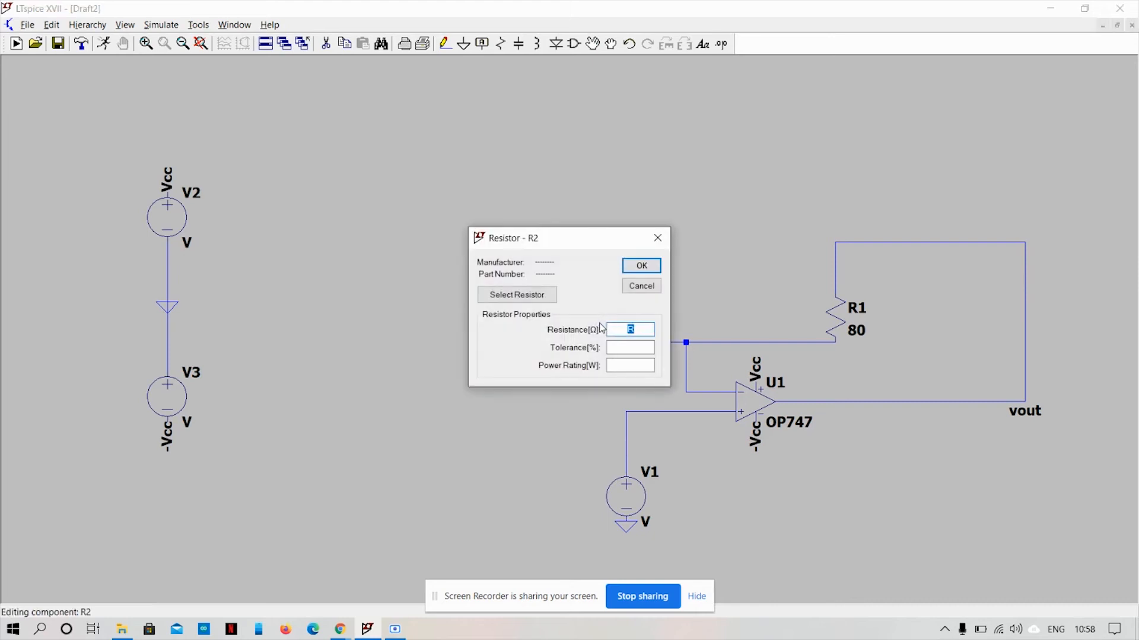
pyautogui.write('50')
pyautogui.click(640, 266)
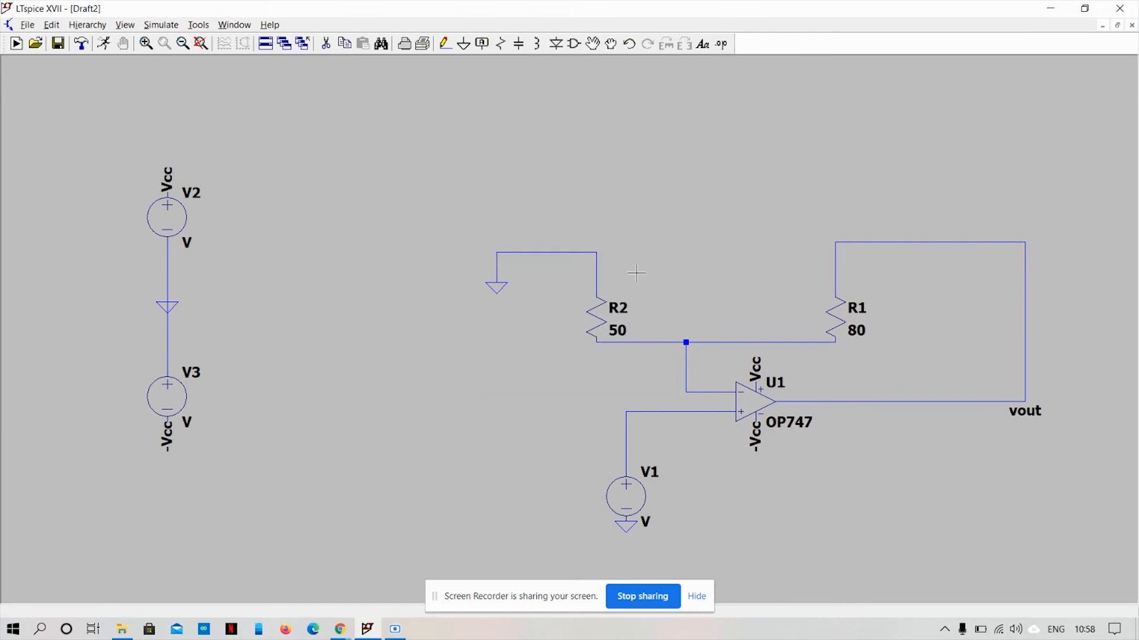
# - Set the DC value of input source V1 to 5 V
pyautogui.rightClick(644, 489)
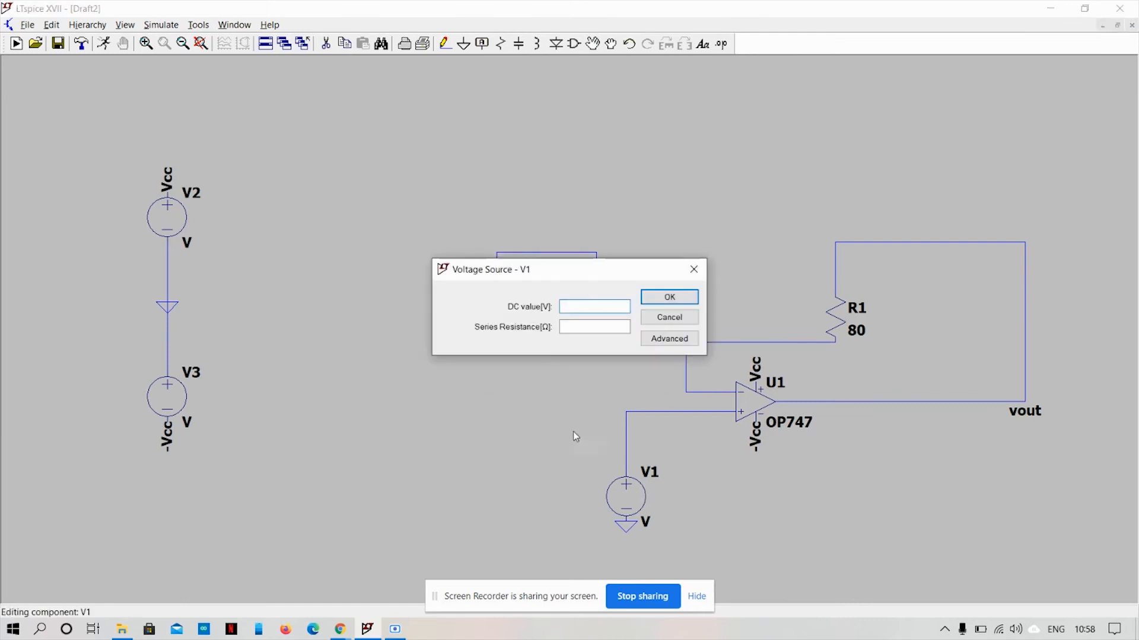
pyautogui.write('5')
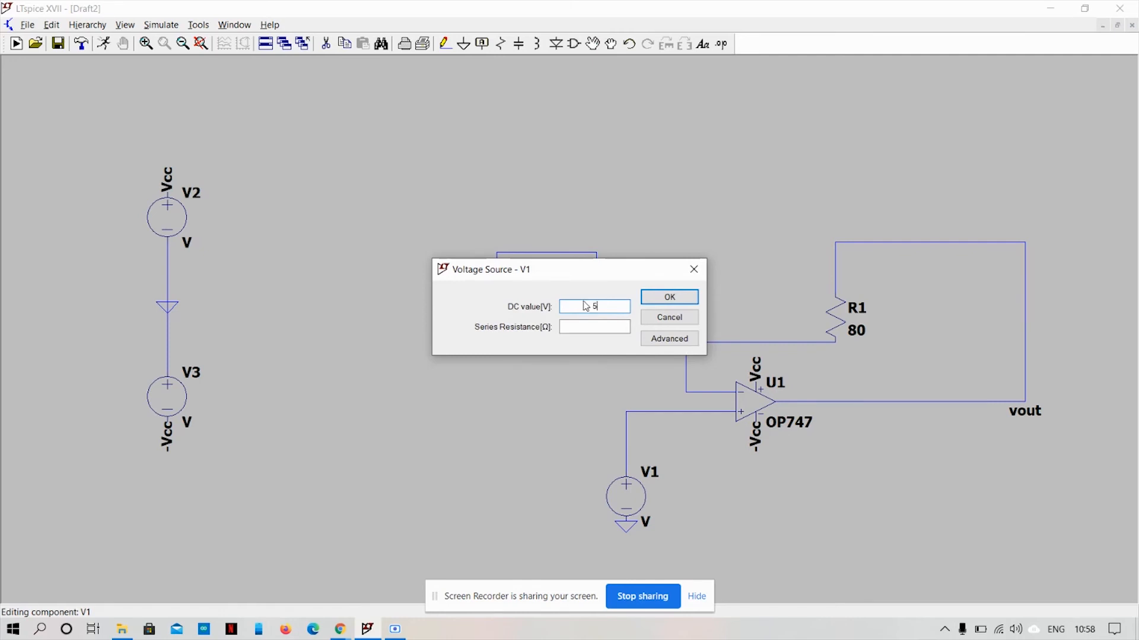
pyautogui.click(670, 297)
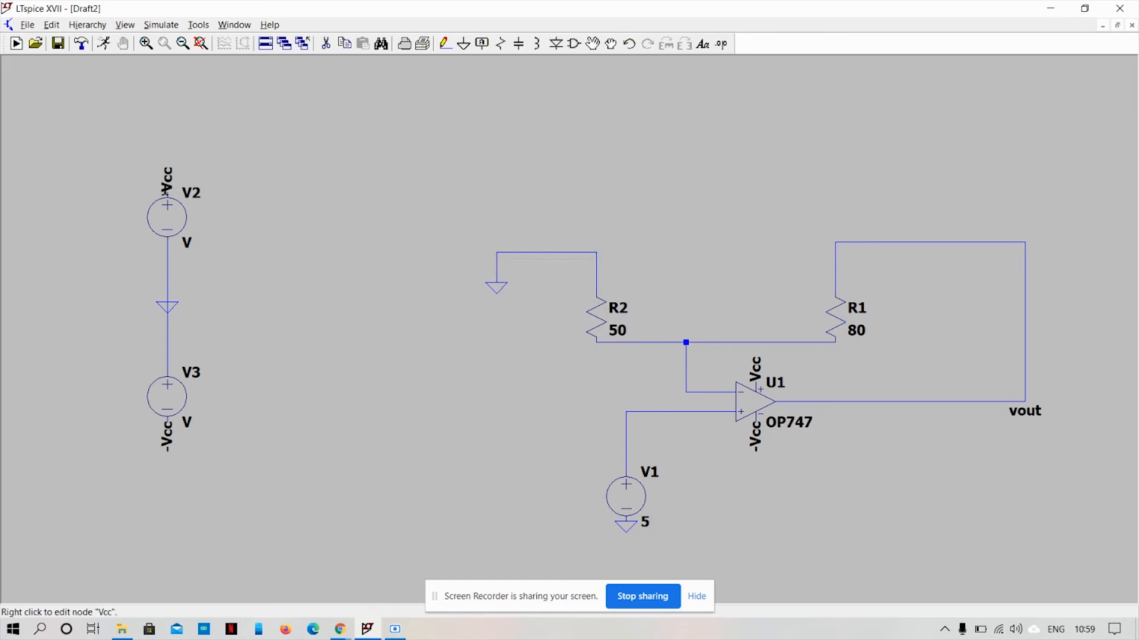
# - Set the DC values of both supply sources, V2 and V3, to 10 V
pyautogui.rightClick(173, 210)
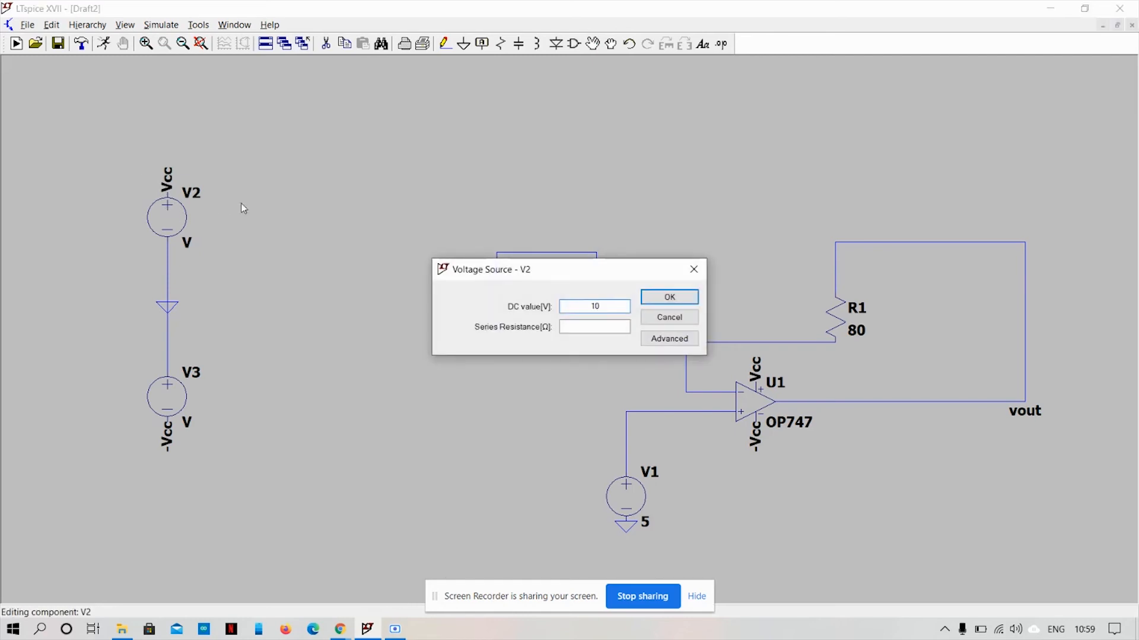
pyautogui.click(647, 302)
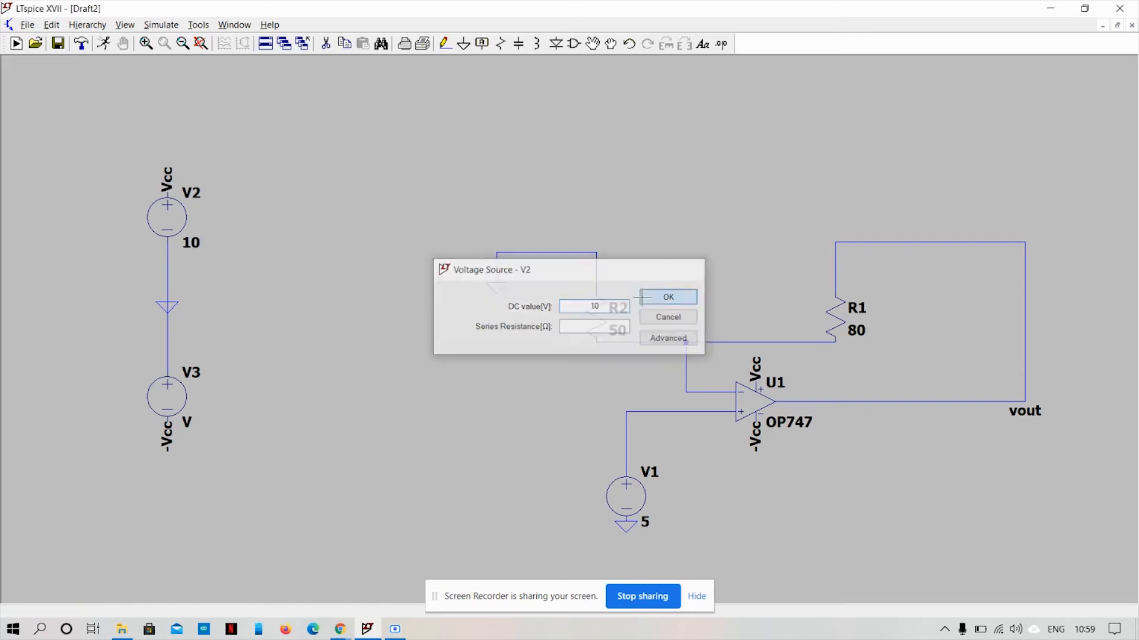
pyautogui.rightClick(176, 410)
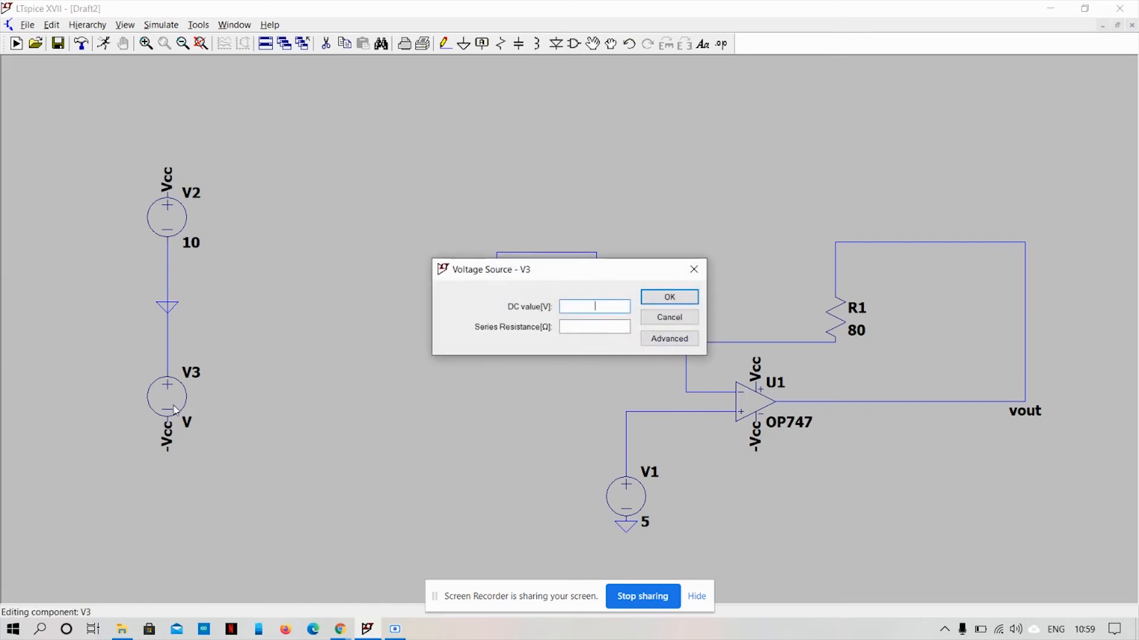
pyautogui.click(667, 297)
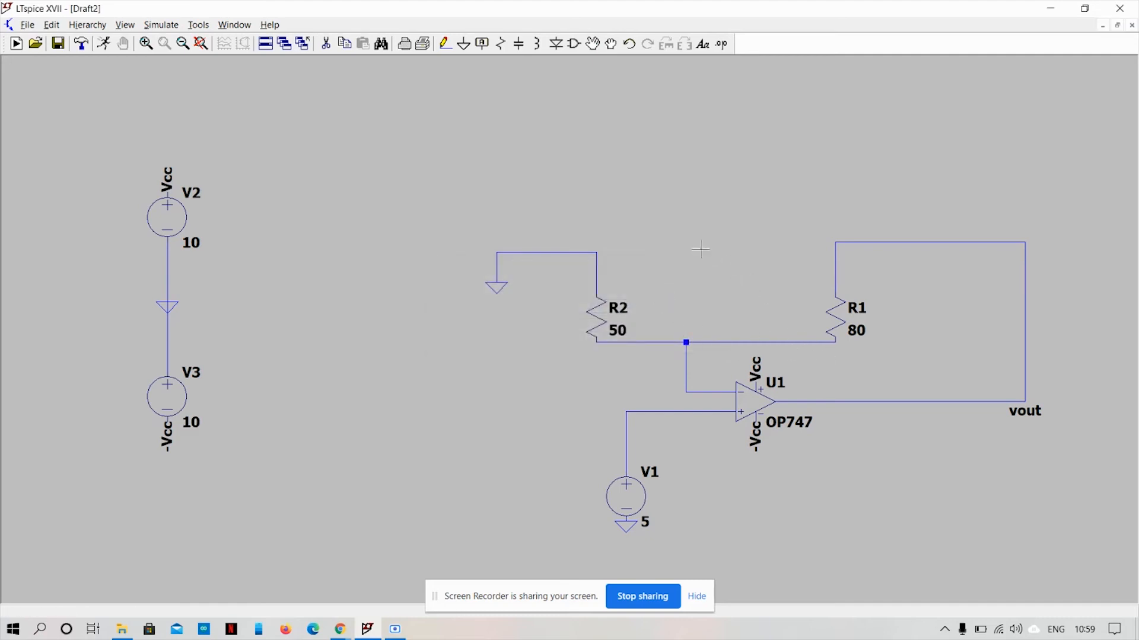
# - Set up a DC sweep simulation command with V1 as the first source and a Linear sweep type
pyautogui.click(157, 26)
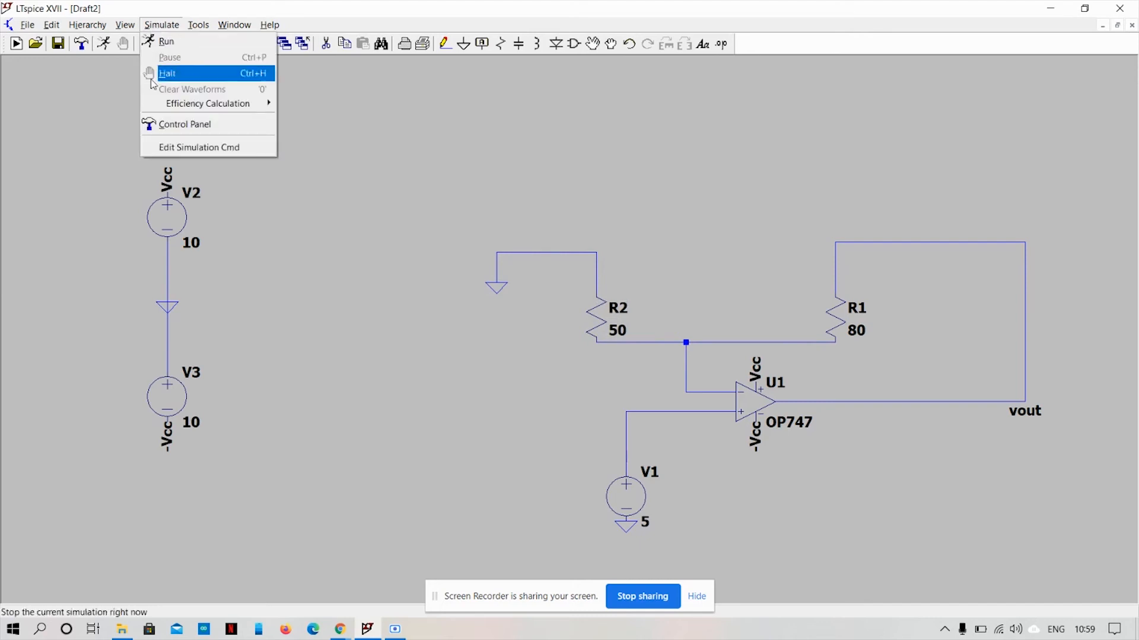
pyautogui.click(172, 148)
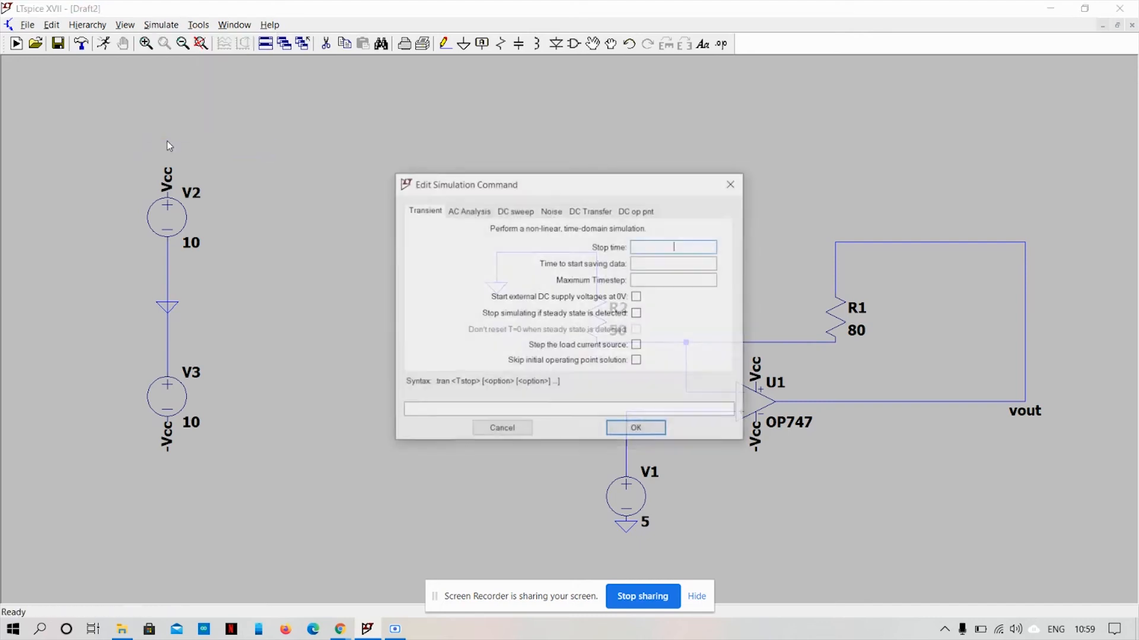
pyautogui.click(632, 213)
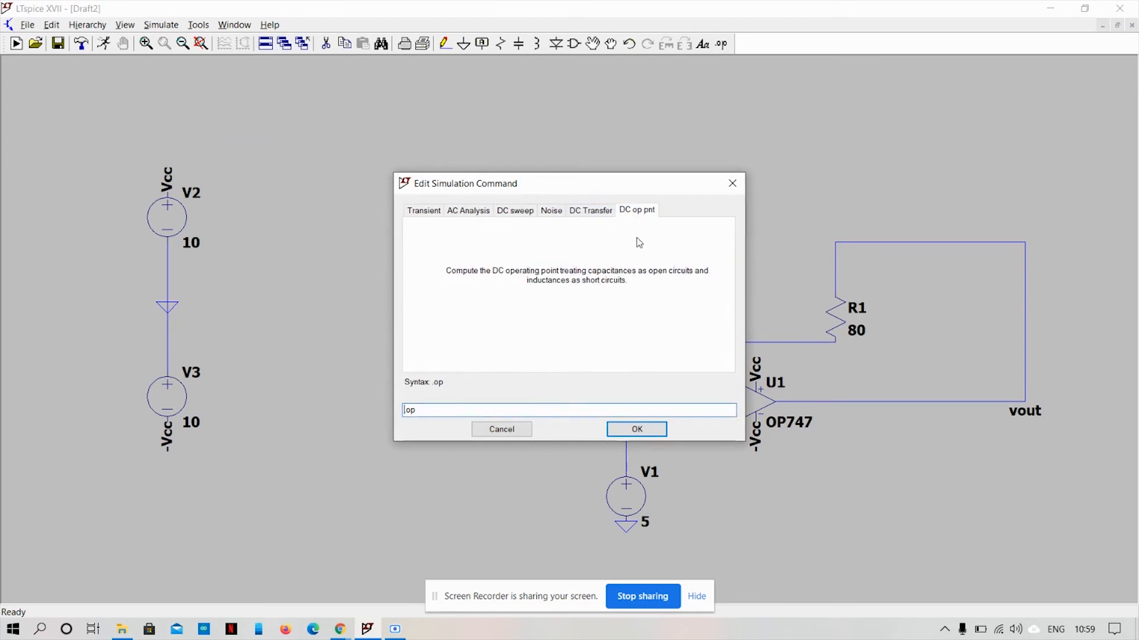
pyautogui.click(512, 213)
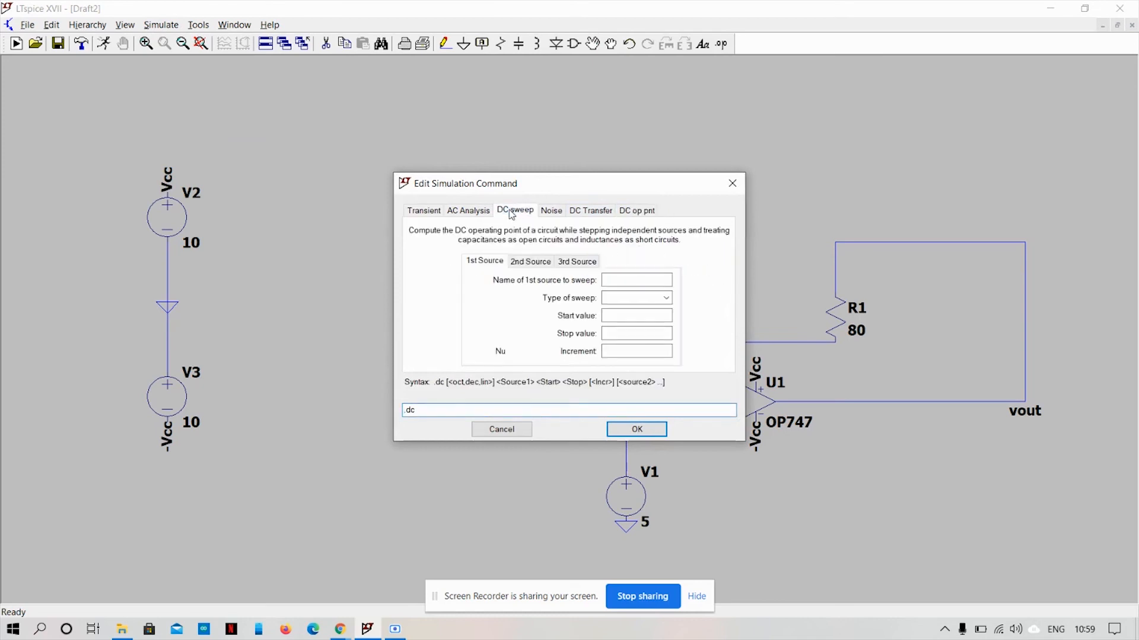
pyautogui.moveTo(557, 188); pyautogui.dragTo(335, 185)
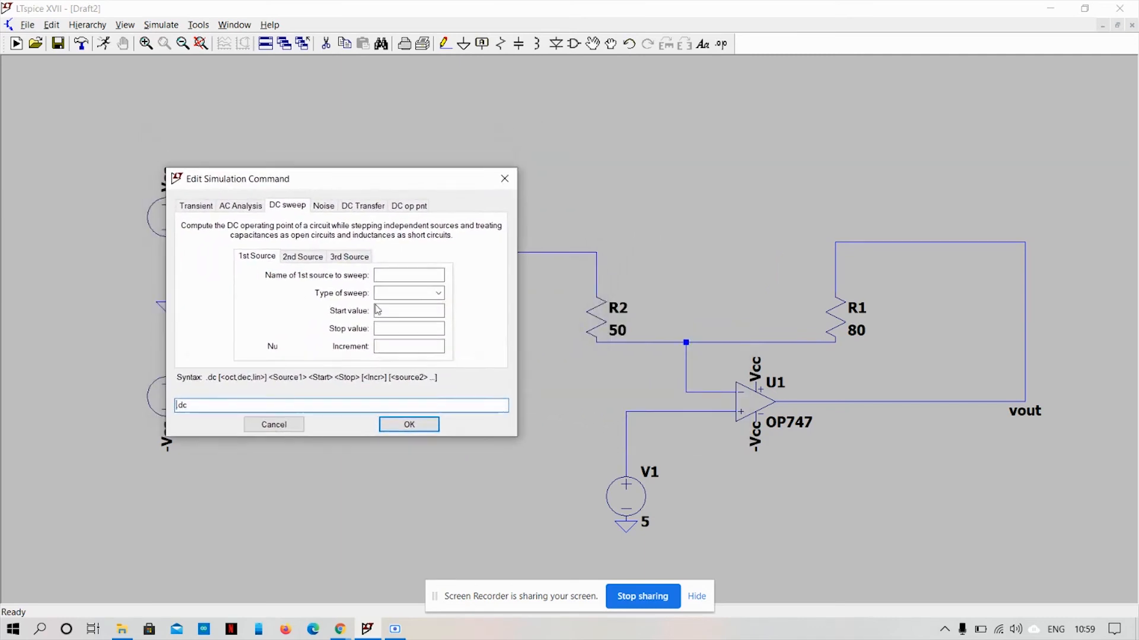
pyautogui.click(387, 275)
pyautogui.write('V1')
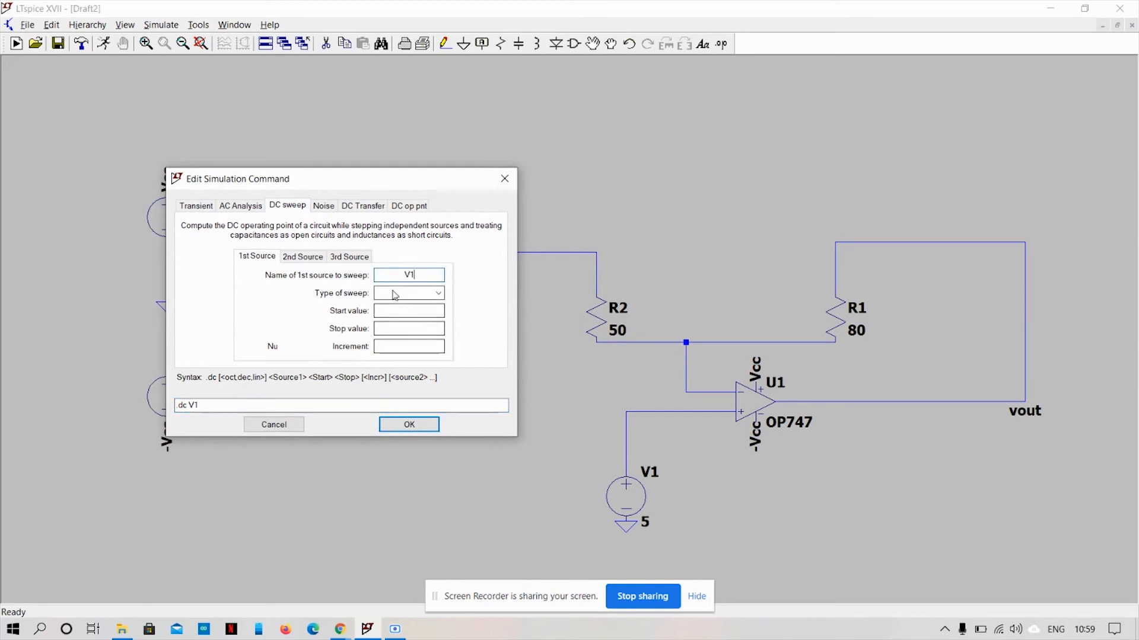
pyautogui.click(395, 293)
pyautogui.click(396, 305)
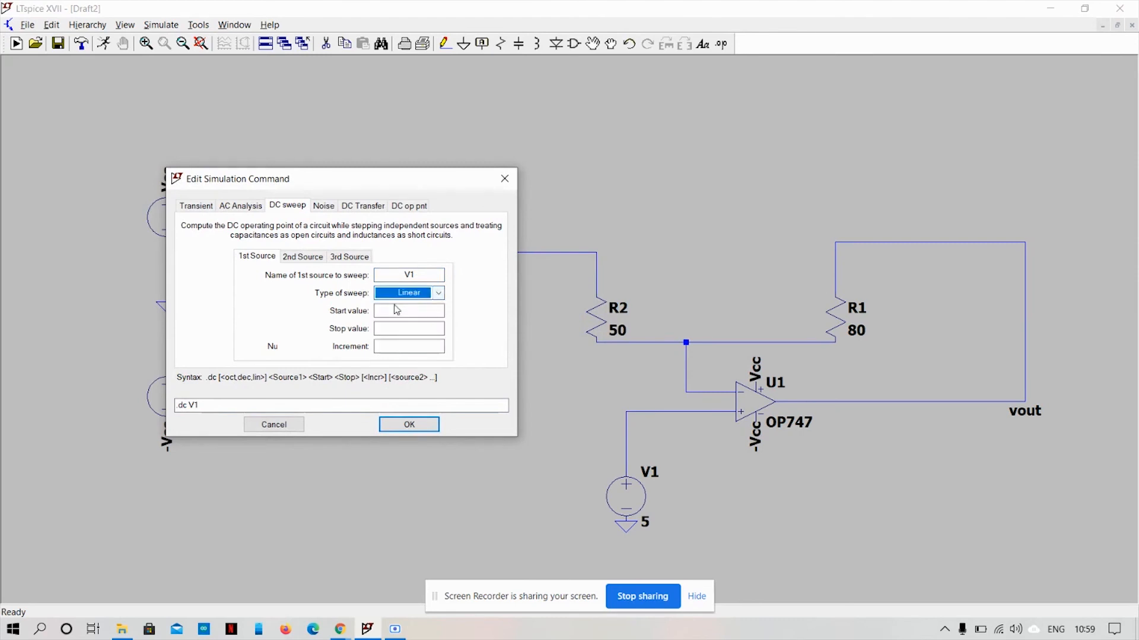
# - Set the sweep's start value to 0, stop value to 6 and increment to 0.01, and place the directive below the op-amp
pyautogui.click(395, 313)
pyautogui.write('0')
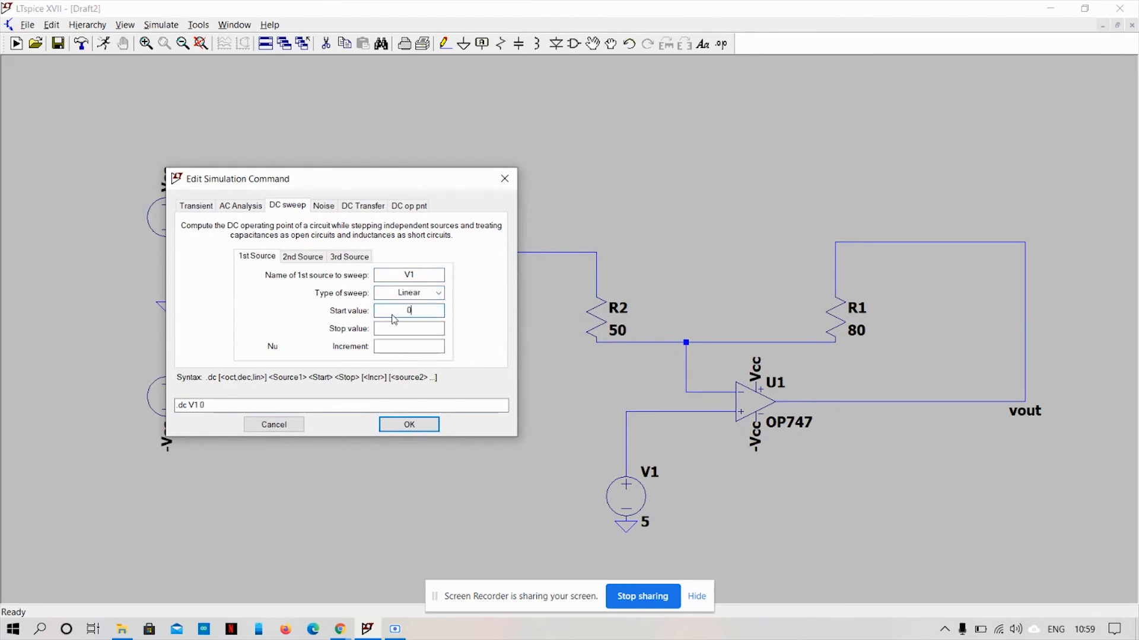
pyautogui.click(425, 329)
pyautogui.write('6')
pyautogui.click(409, 349)
pyautogui.write('0.0')
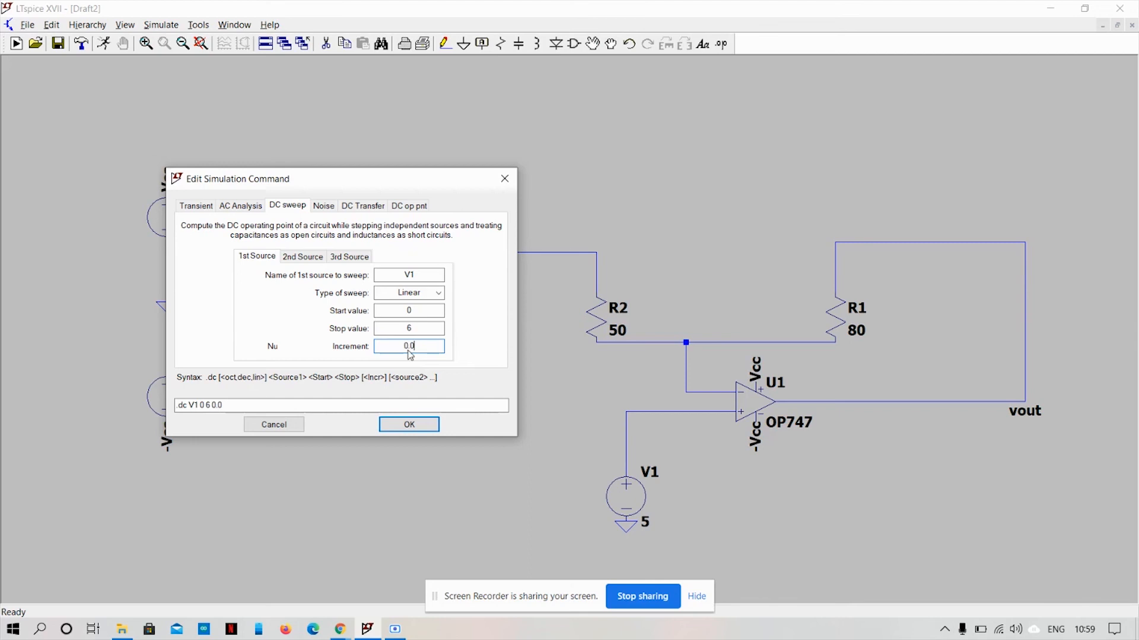
pyautogui.write('1')
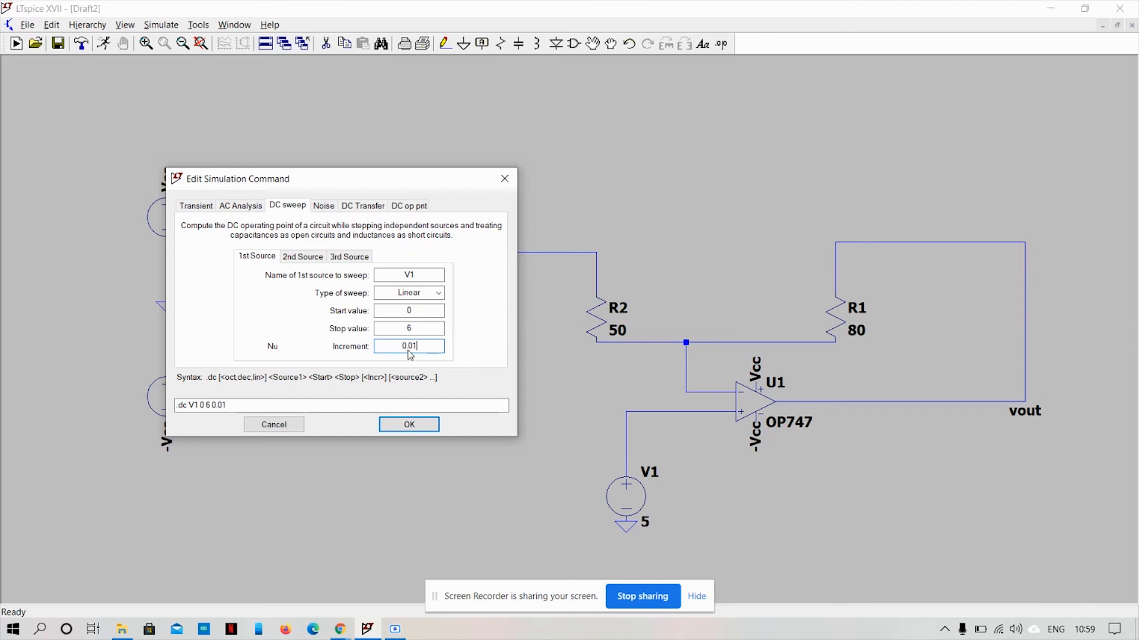
pyautogui.click(406, 424)
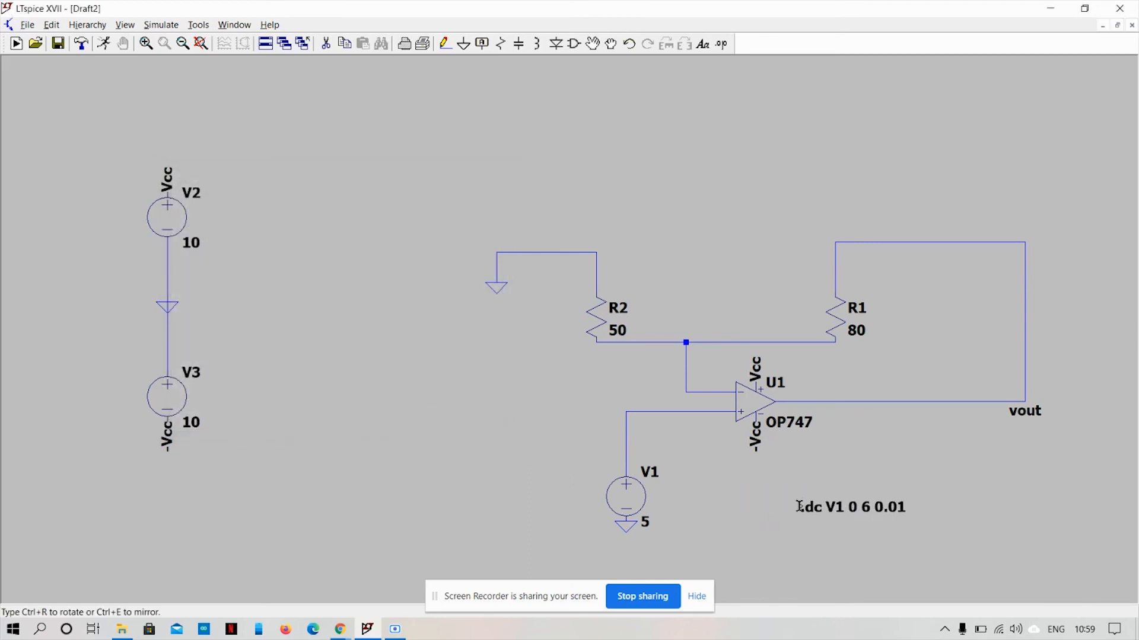
pyautogui.click(798, 506)
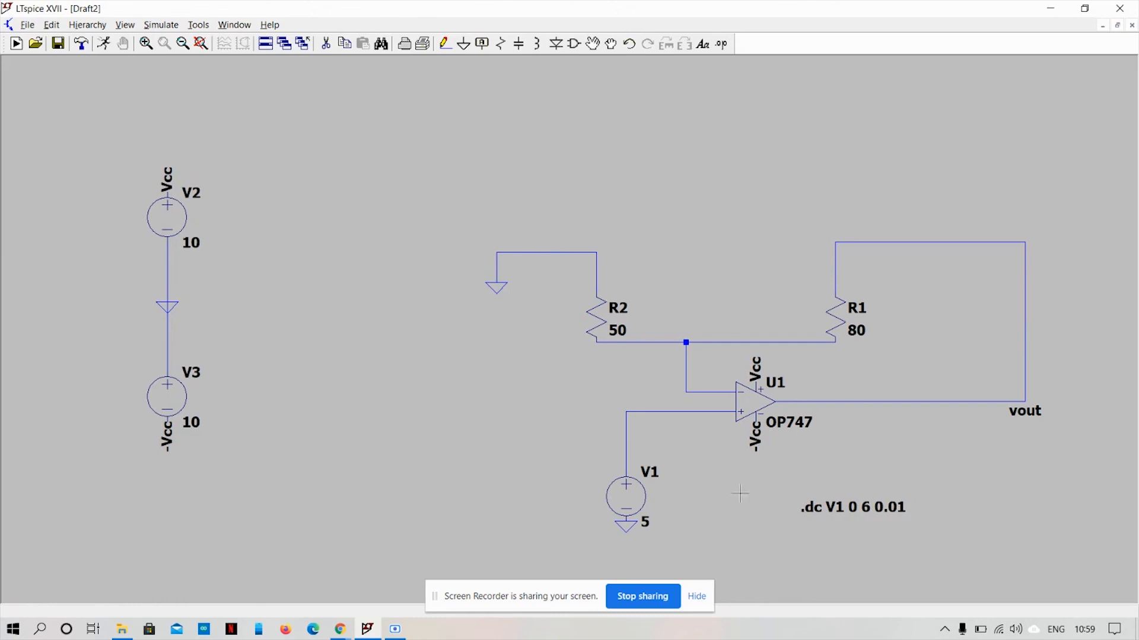
# - Run the DC sweep simulation and plot the current through resistor R1
pyautogui.click(104, 45)
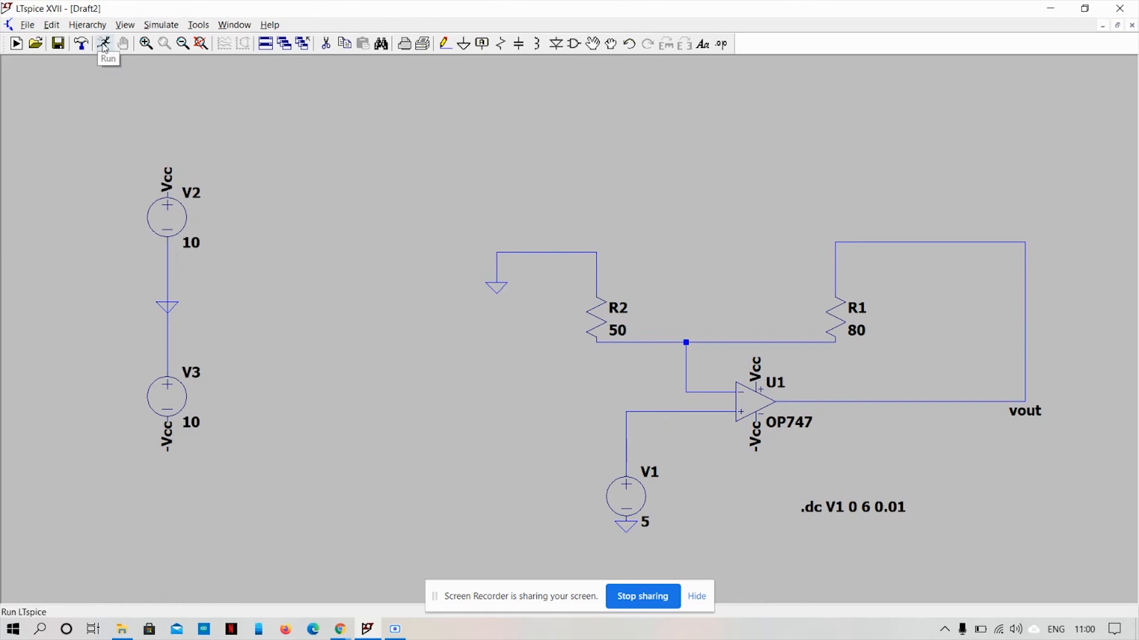
pyautogui.click(106, 48)
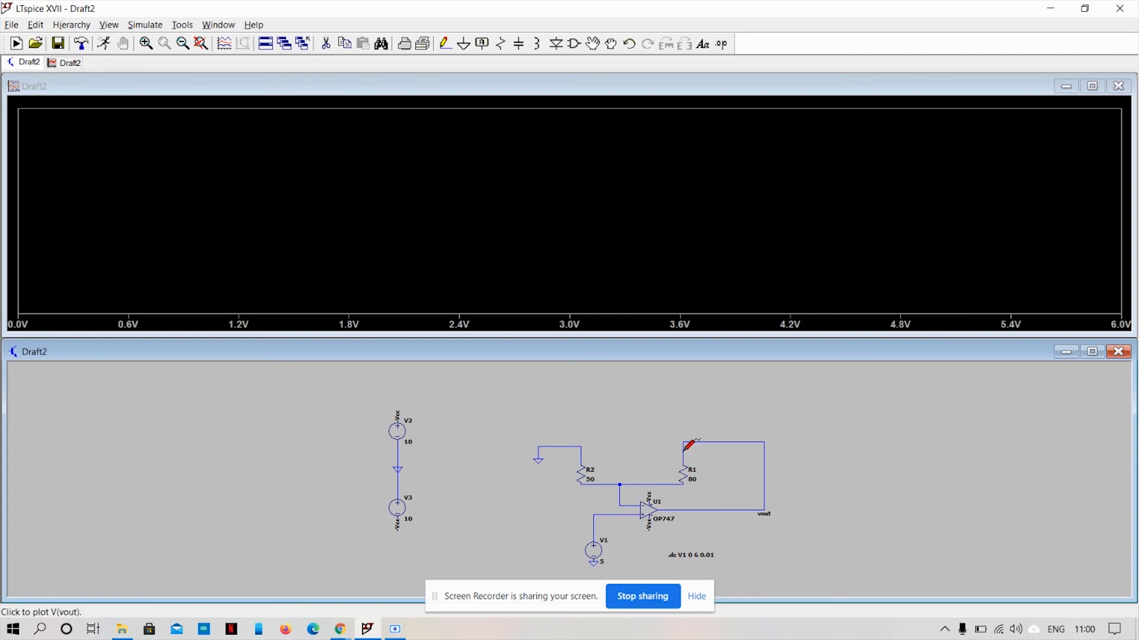
pyautogui.click(687, 467)
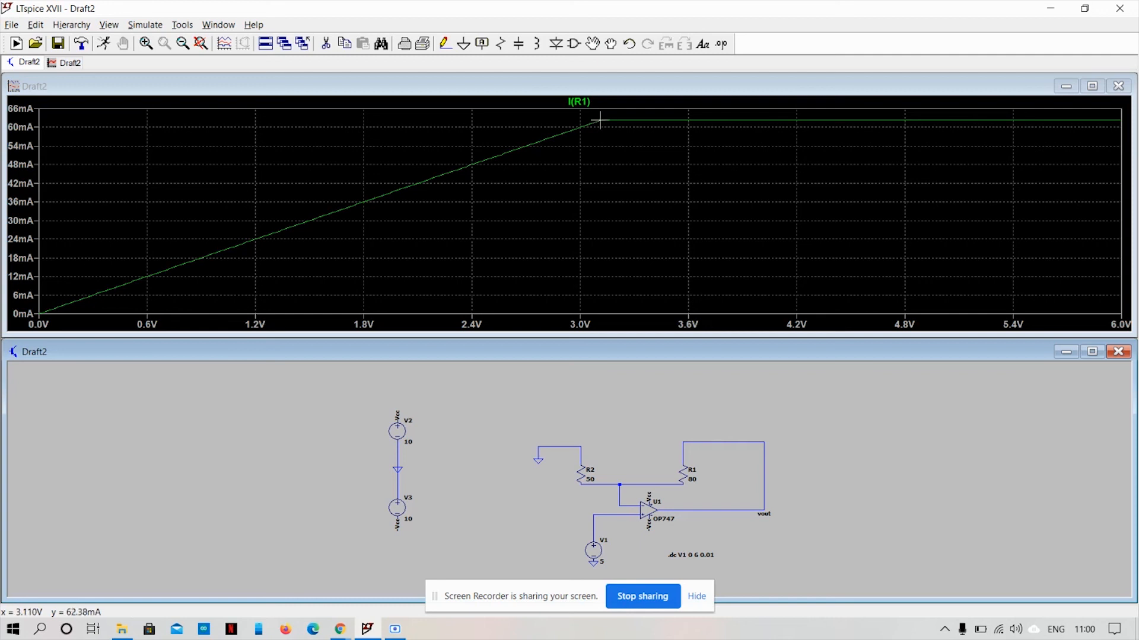
pyautogui.moveTo(592, 116); pyautogui.dragTo(616, 147)
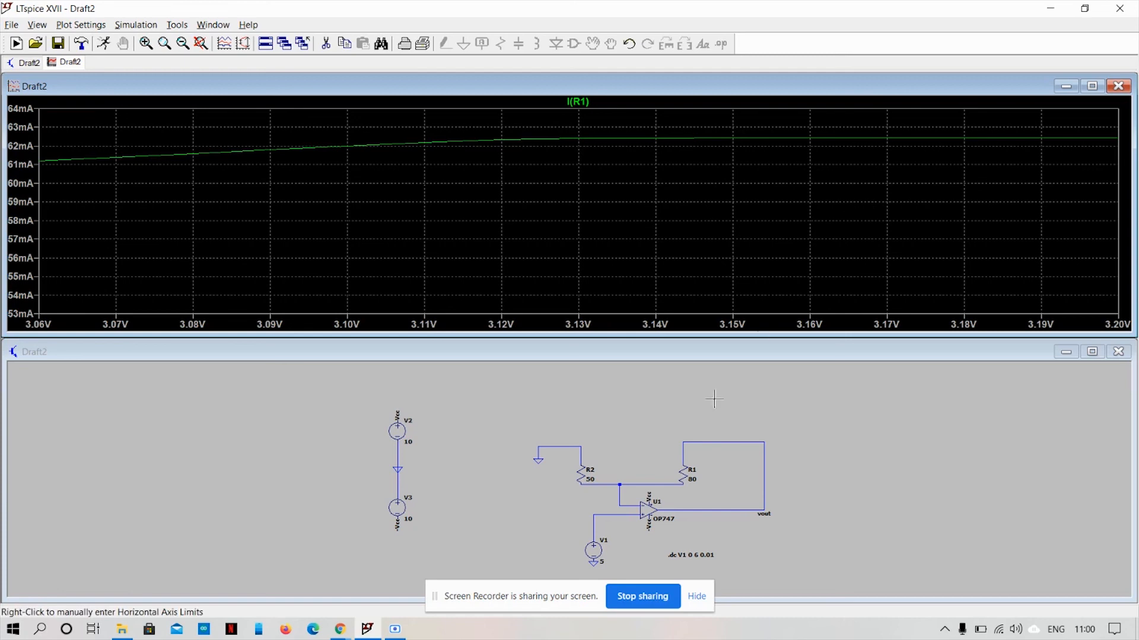
pyautogui.click(618, 600)
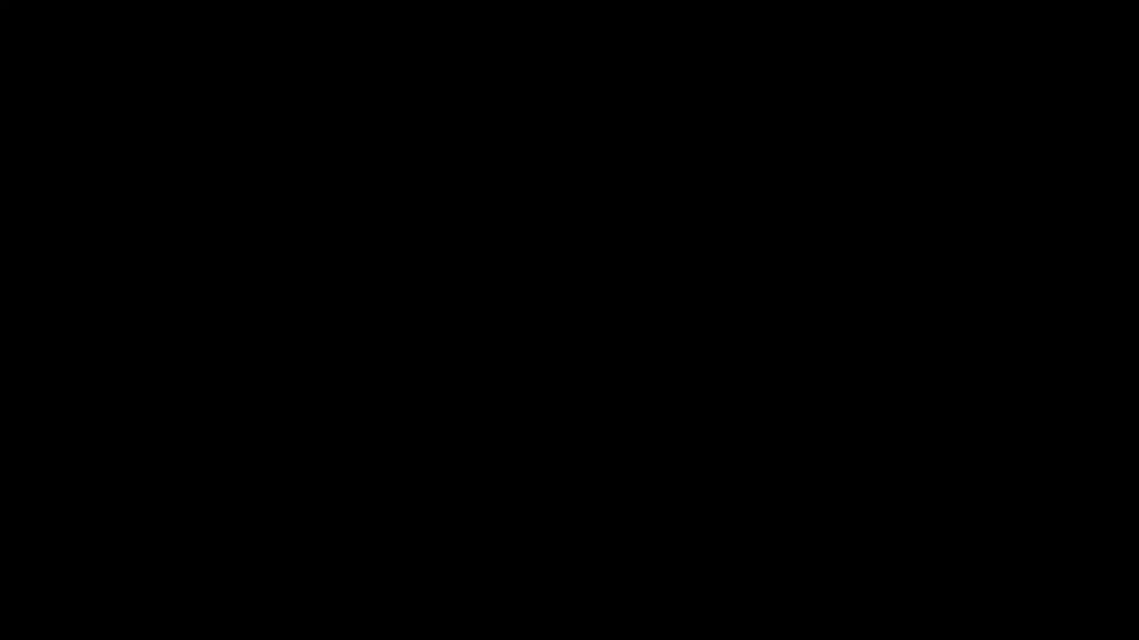